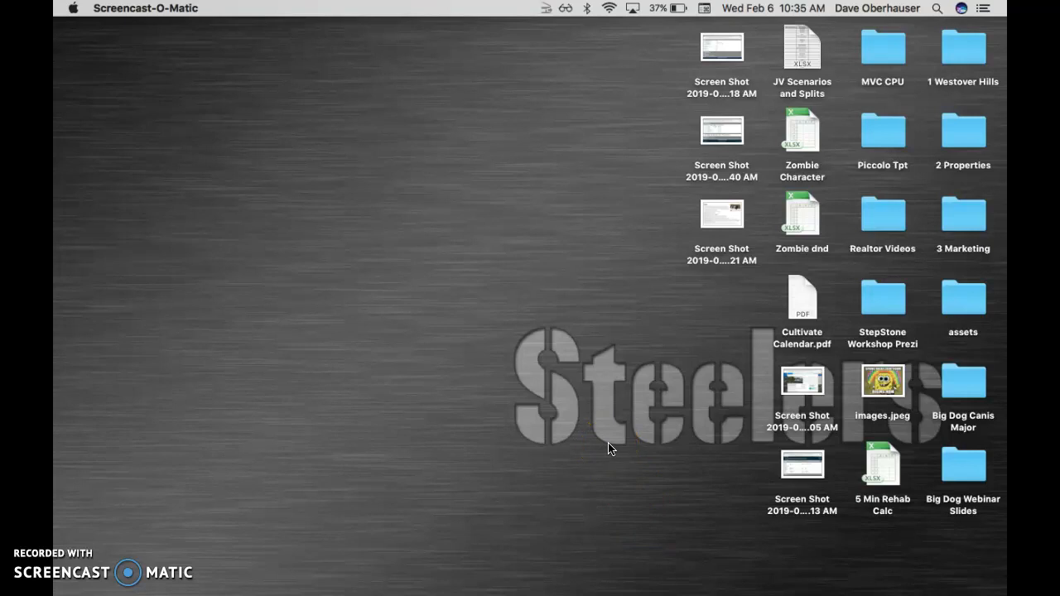
Step: Open Microsoft Excel, create a blank Excel Workbook, and set the sheet zoom to 125%
mouse_move(621, 579)
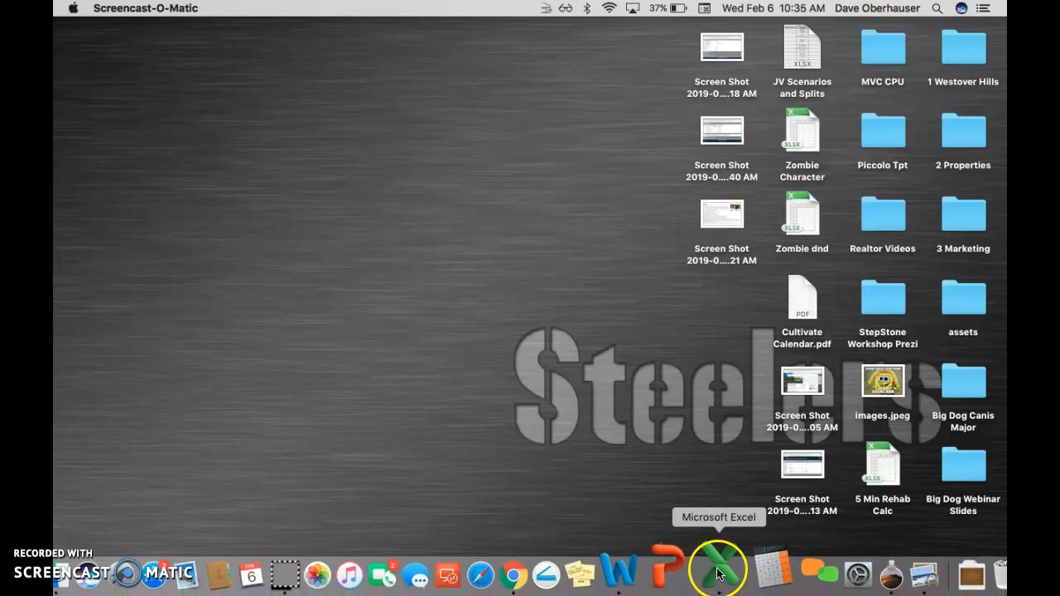
left_click(719, 573)
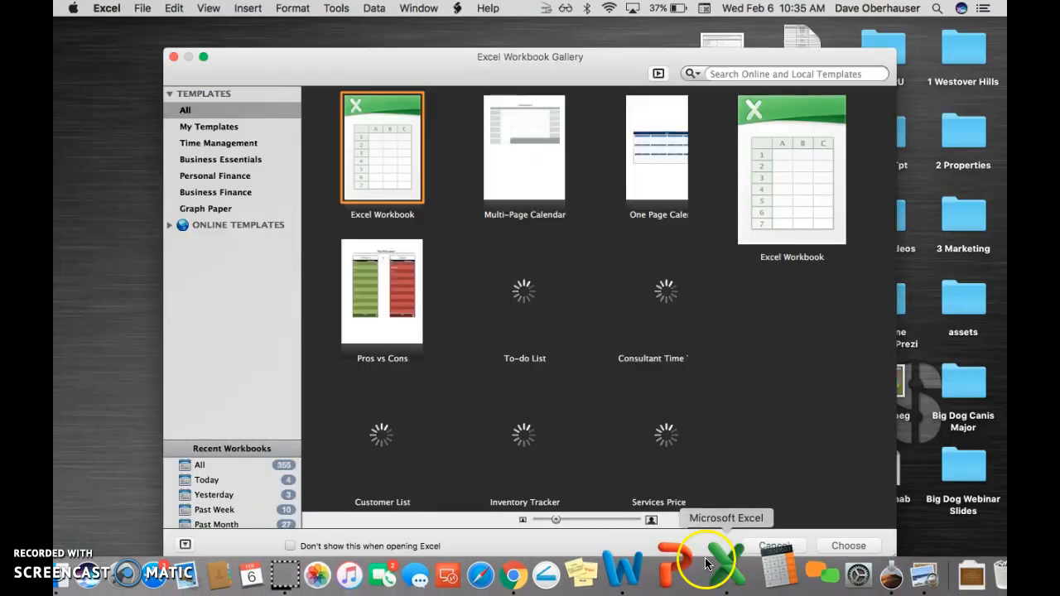
double_click(381, 175)
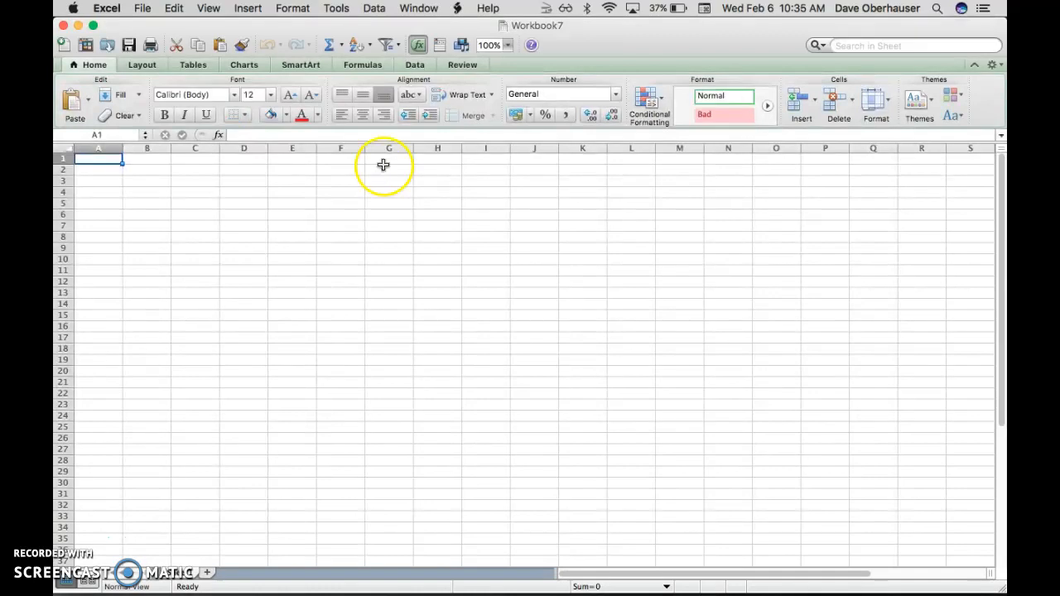
left_click(508, 45)
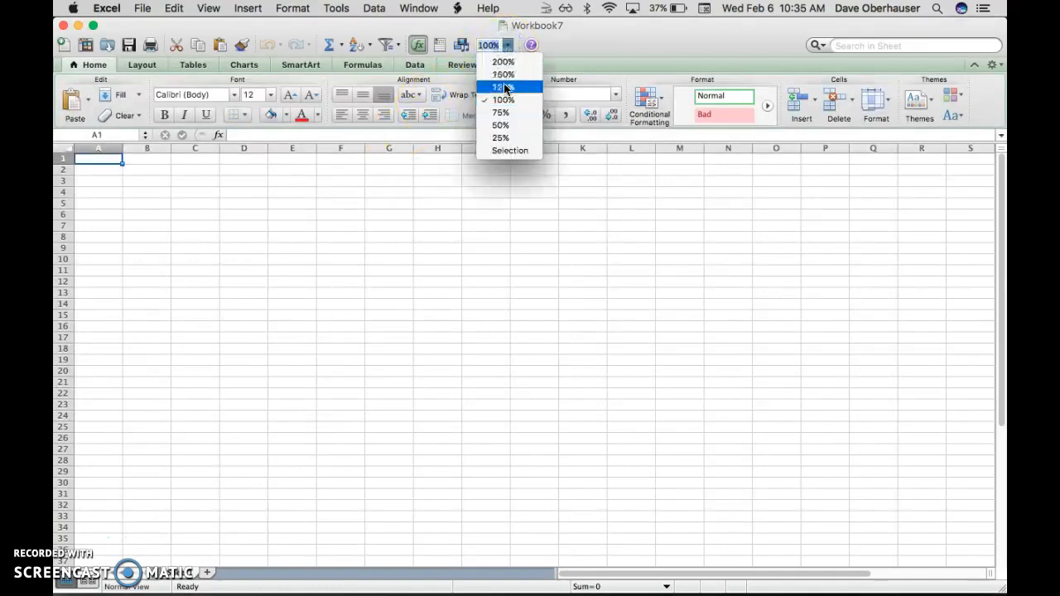
left_click(504, 87)
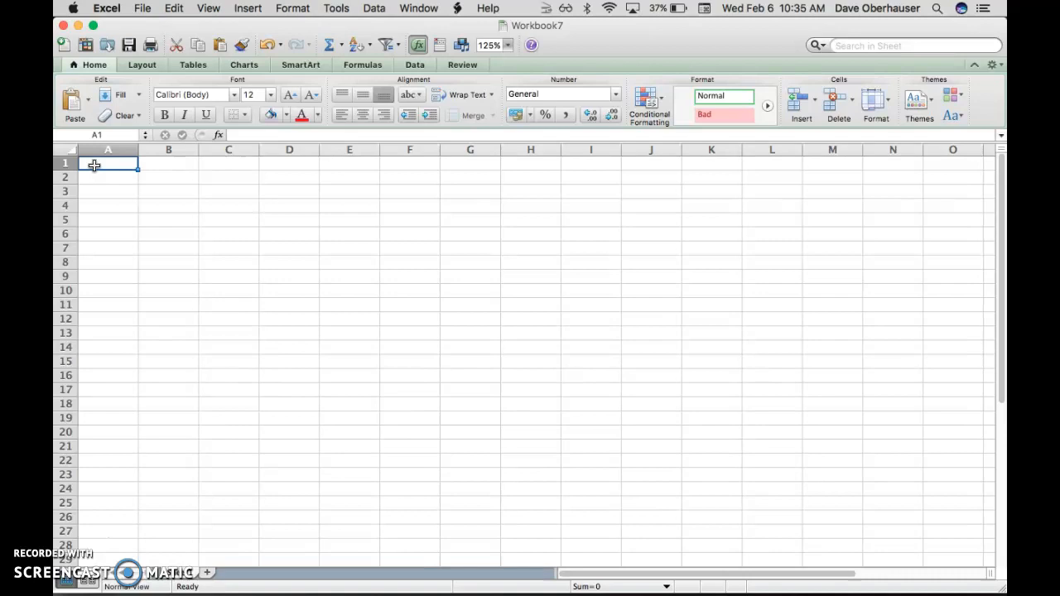
Step: Enter the column headers Company, Name, Street, City, State and Zip in cells A1 through F1
type("Company")
key("Tab")
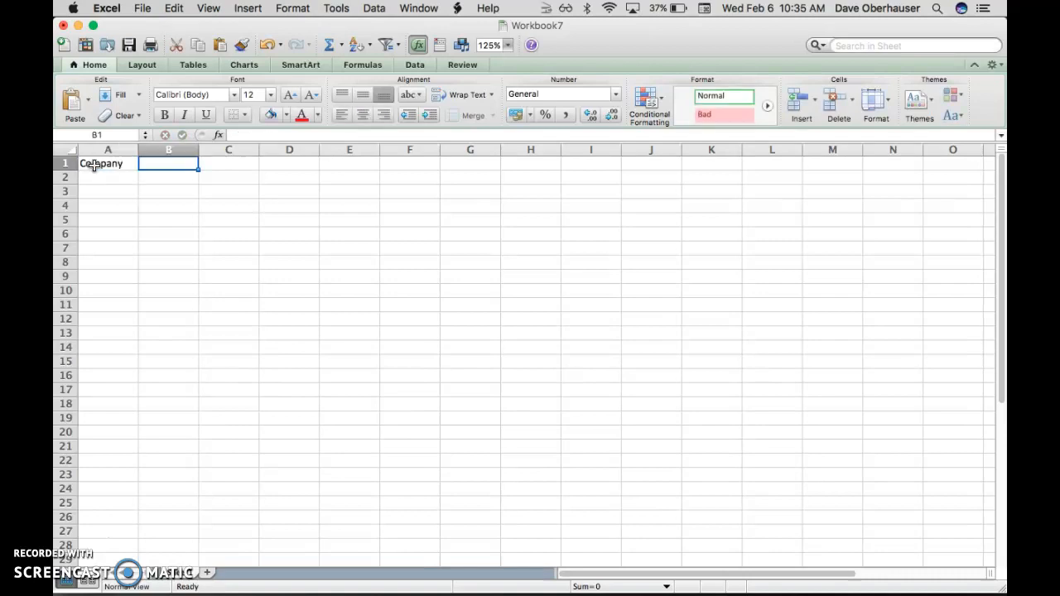
type("Name")
key("Tab")
type("Street")
key("Tab")
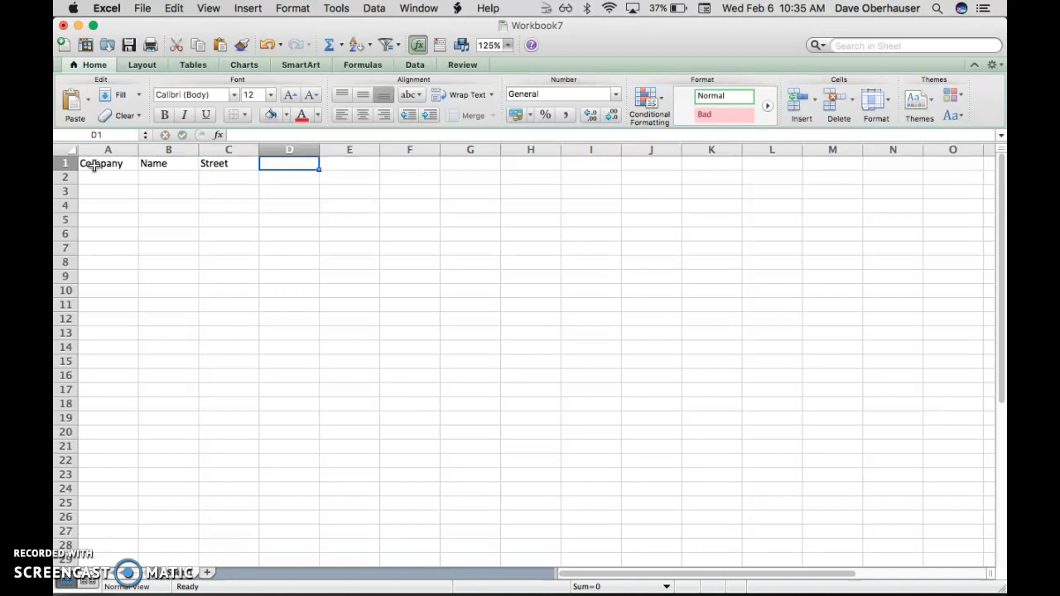
type("City")
key("Tab")
type("State")
key("Tab")
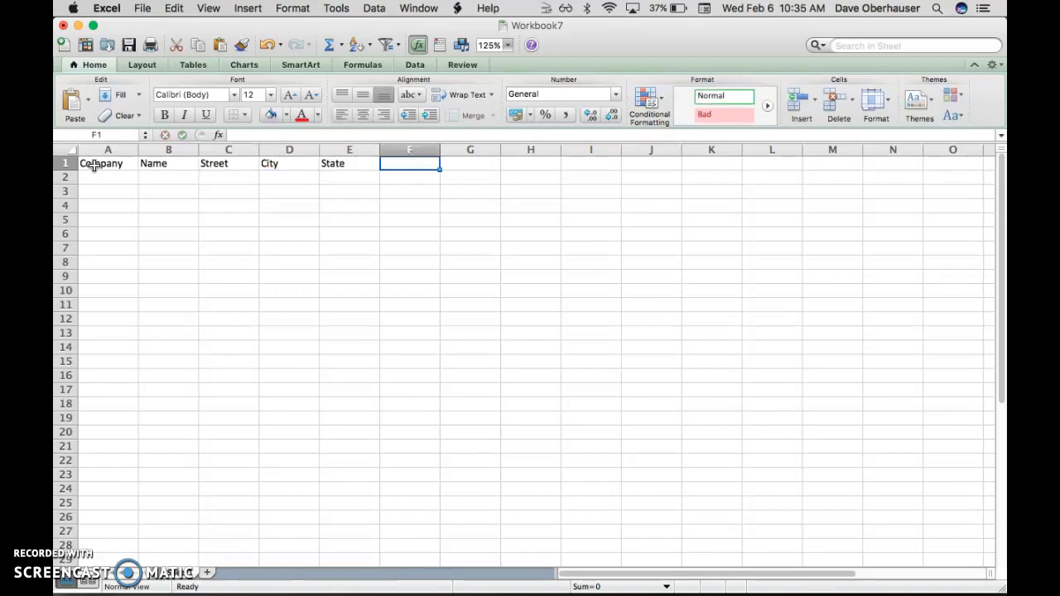
type("Zip")
key("Return")
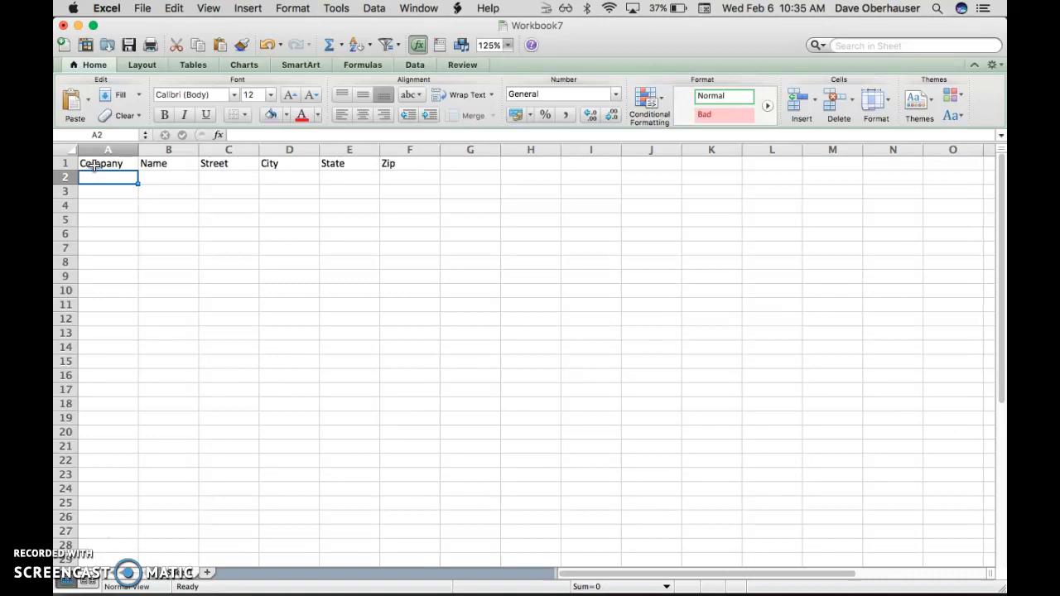
Step: Fill in the company in A2 as "Flippin' Awewsome Houses, LLC" and the contacts' first names in B2
type("F")
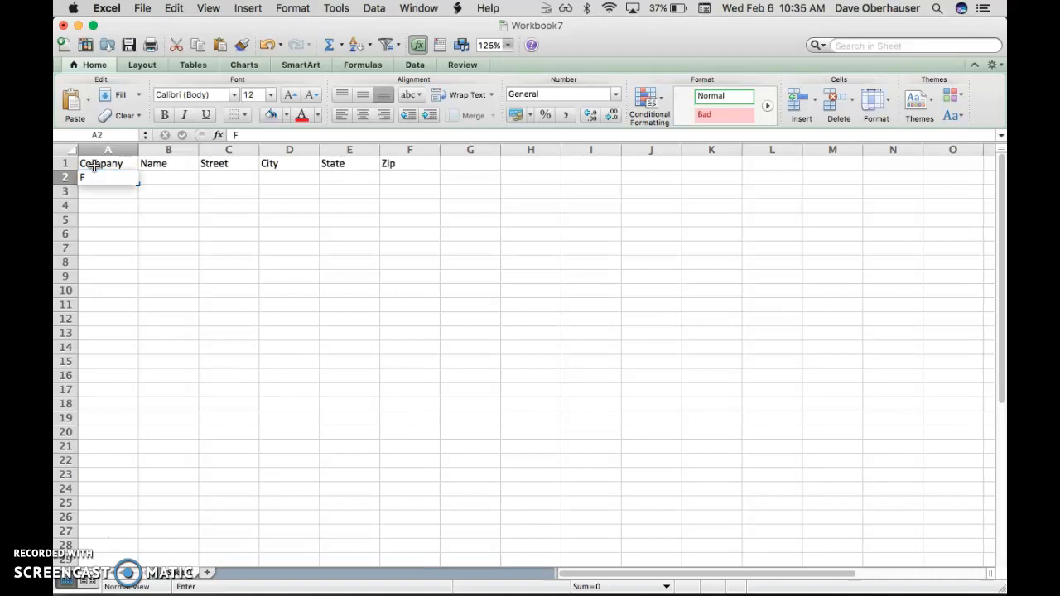
type("lippin")
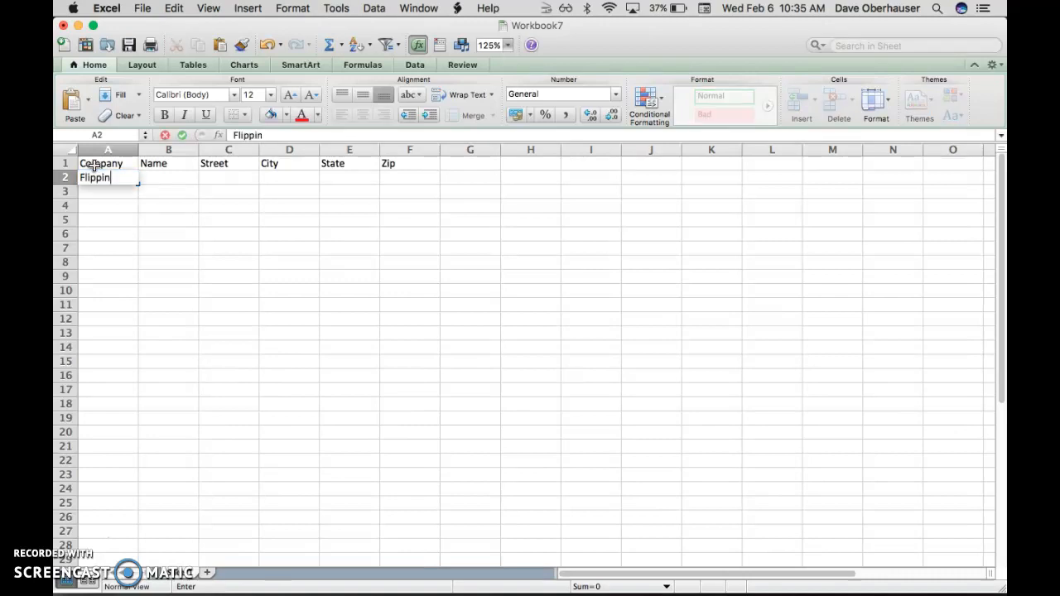
type("' Awewsome Hou")
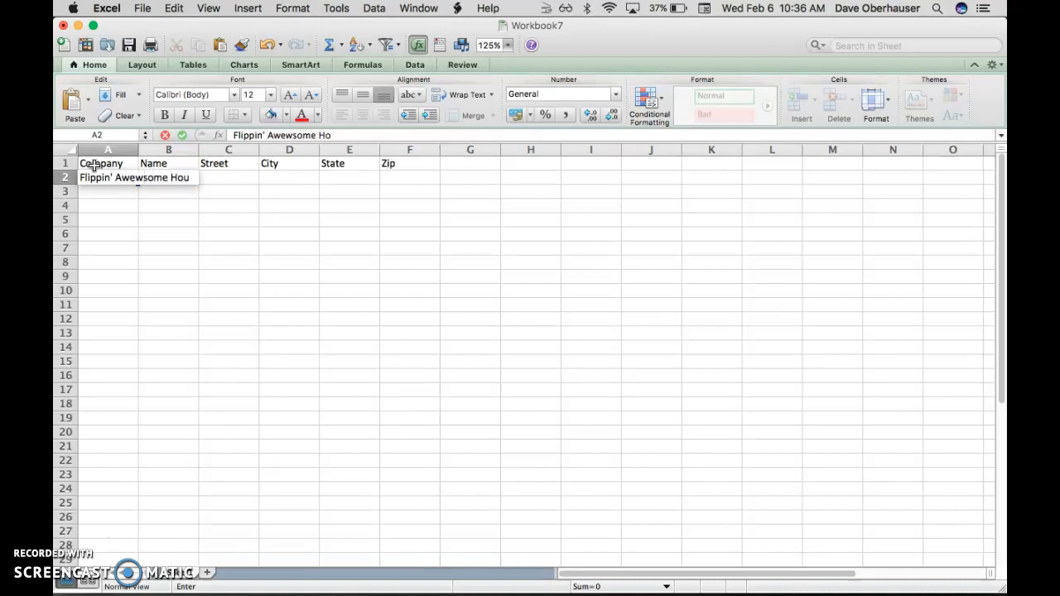
type("ses, LL")
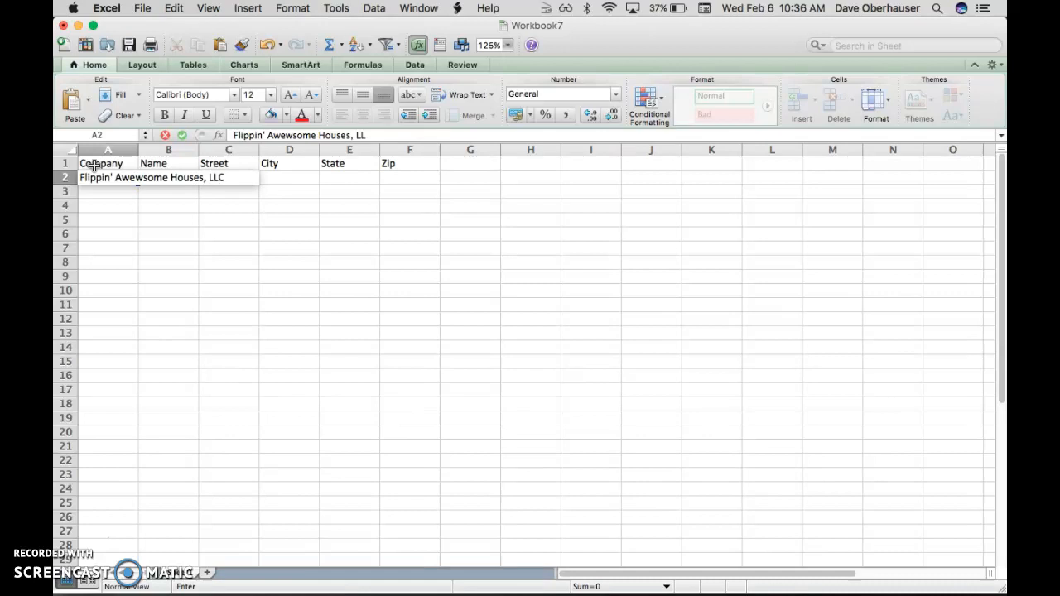
type("C")
key("Tab")
type("Dav")
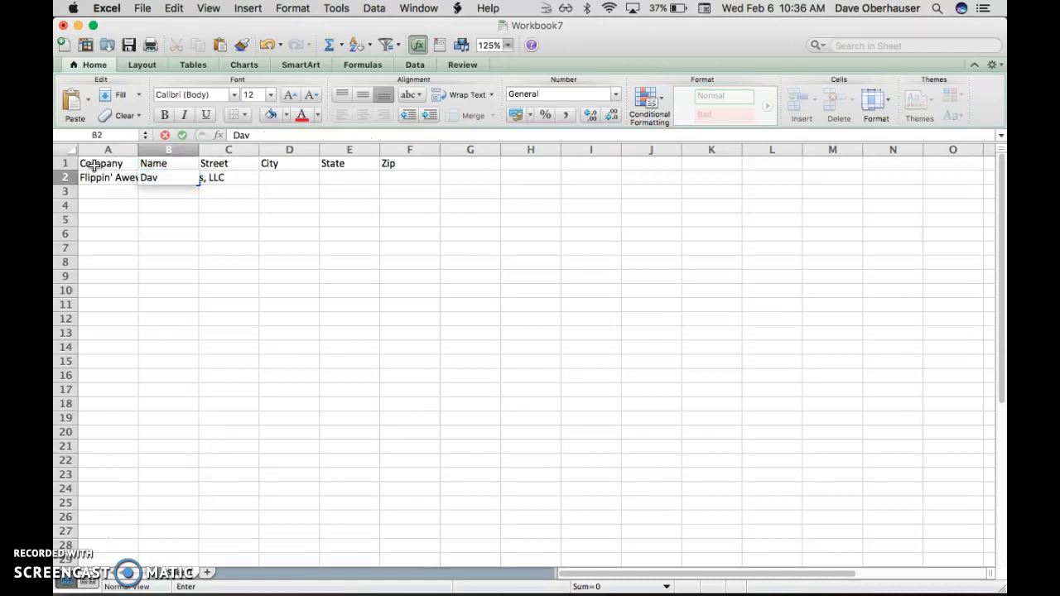
type("e & Kelly")
key("Tab")
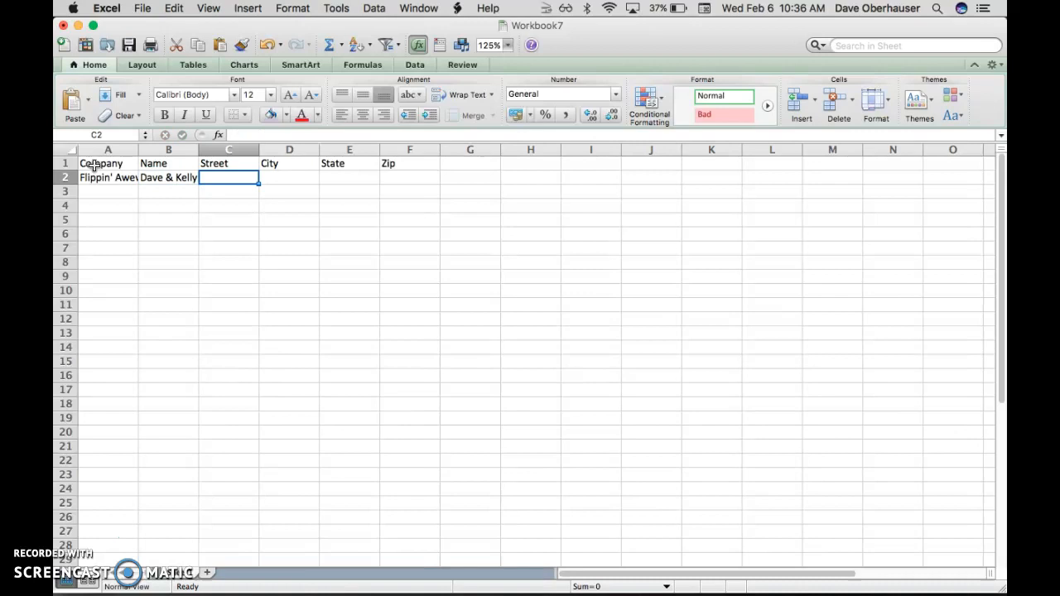
Step: Complete row 2 with the company's street address, city, state and zip code in cells C2 through F2
type("R")
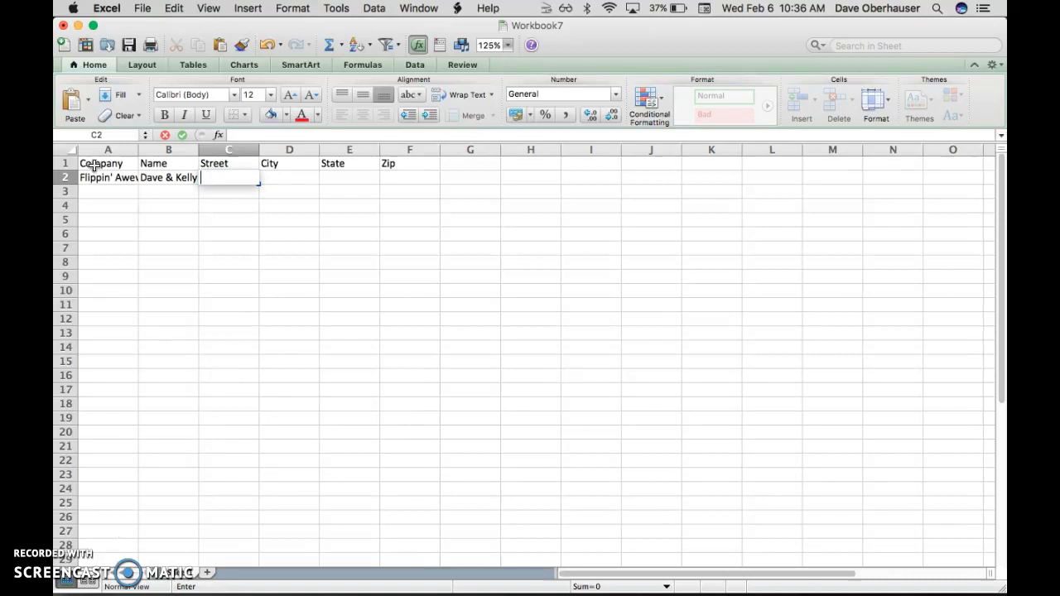
type("3980 FM 471")
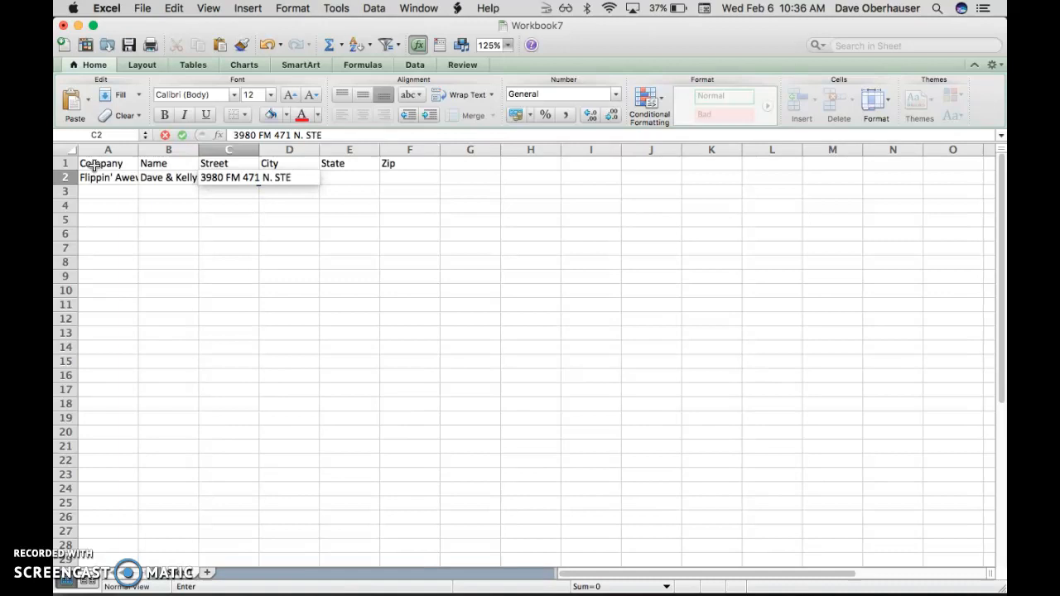
type("N. STE 115")
key("Tab")
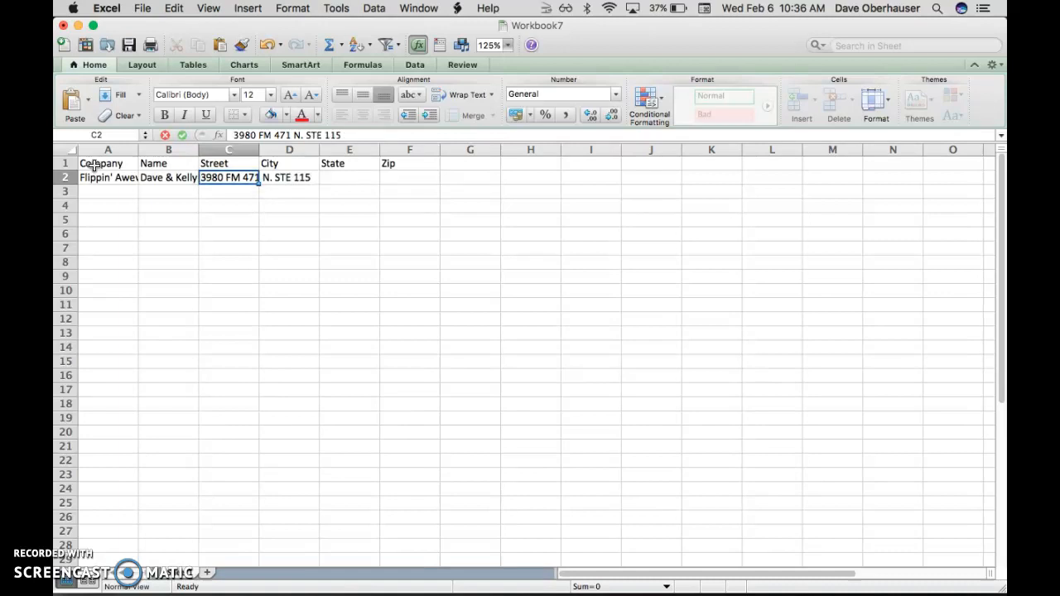
type("Rio M")
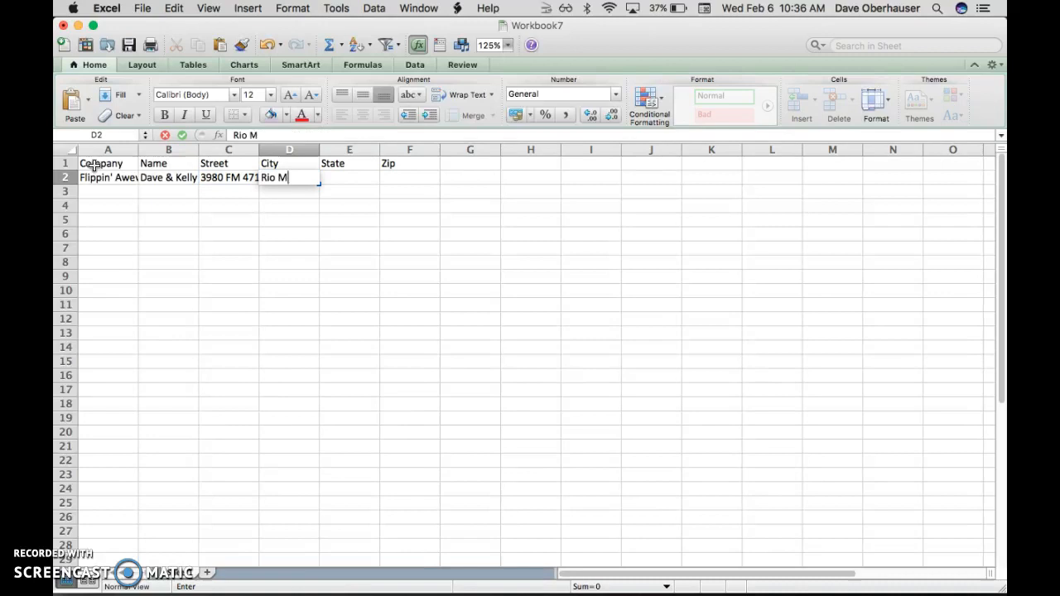
type("edina")
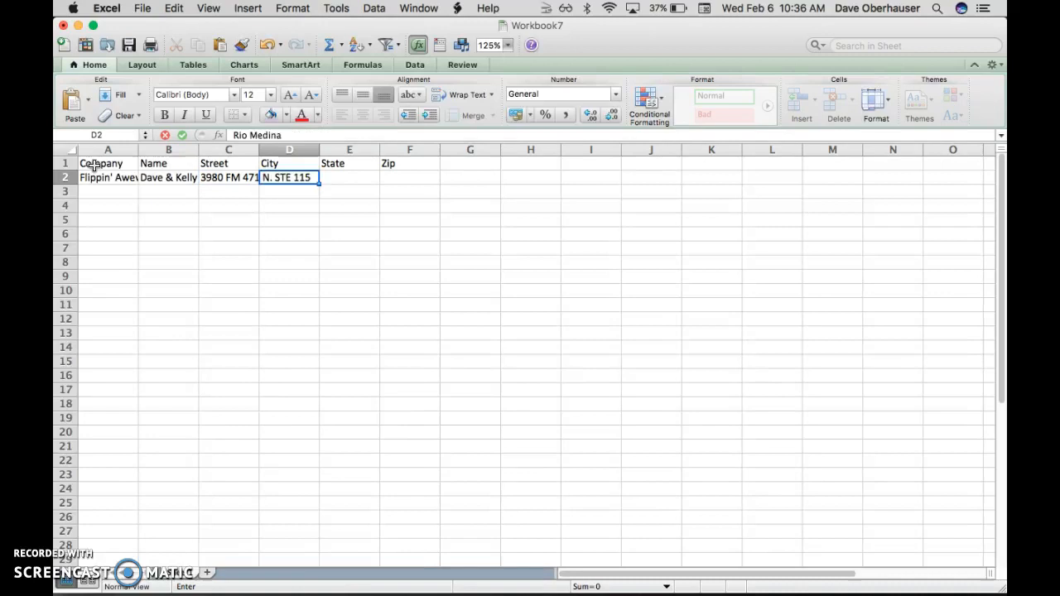
key("Tab")
type("TX")
key("Tab")
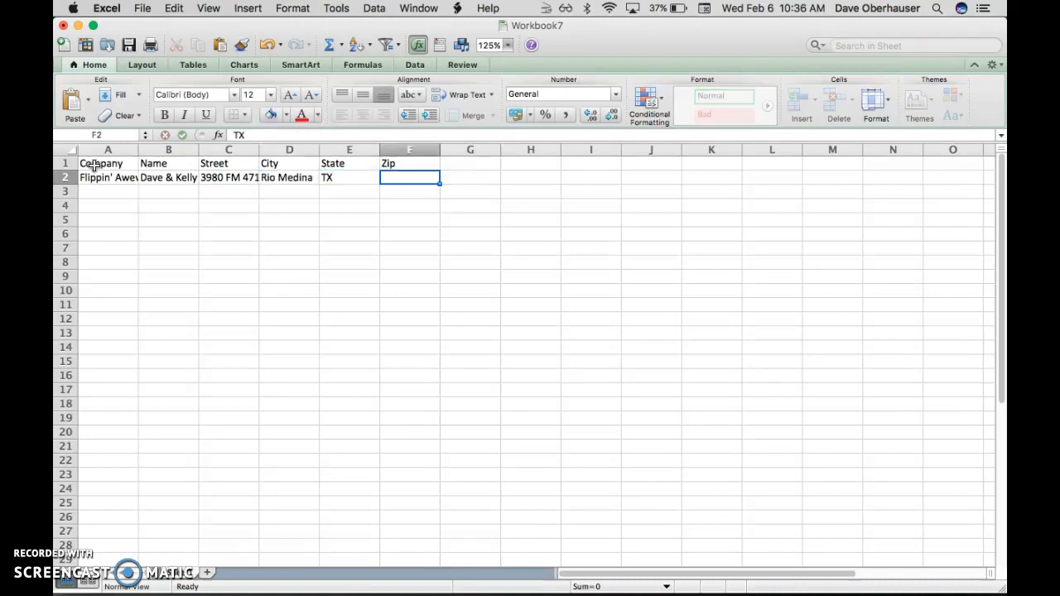
type("7")
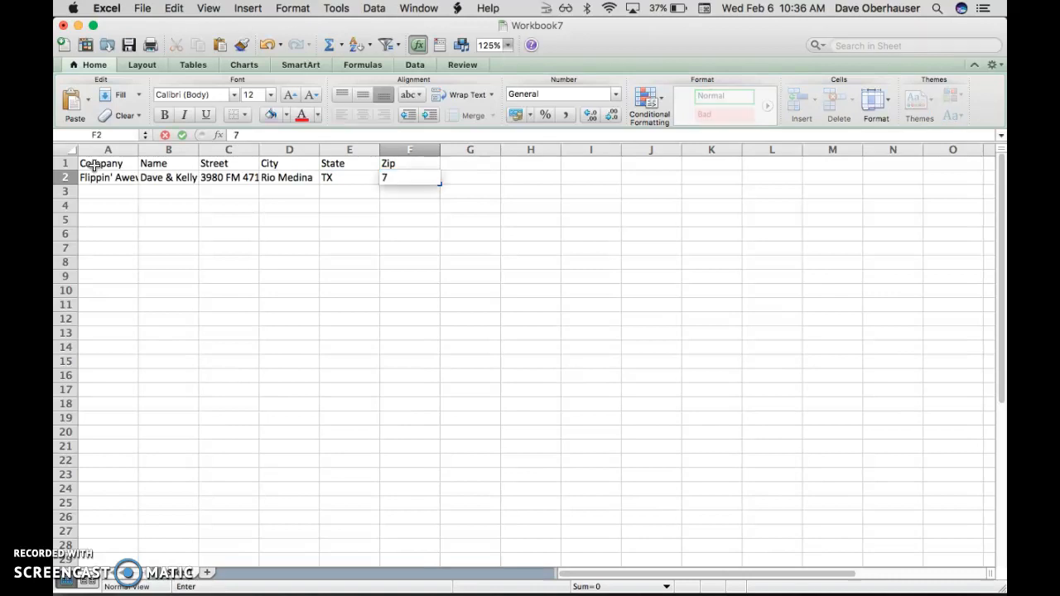
type("8066")
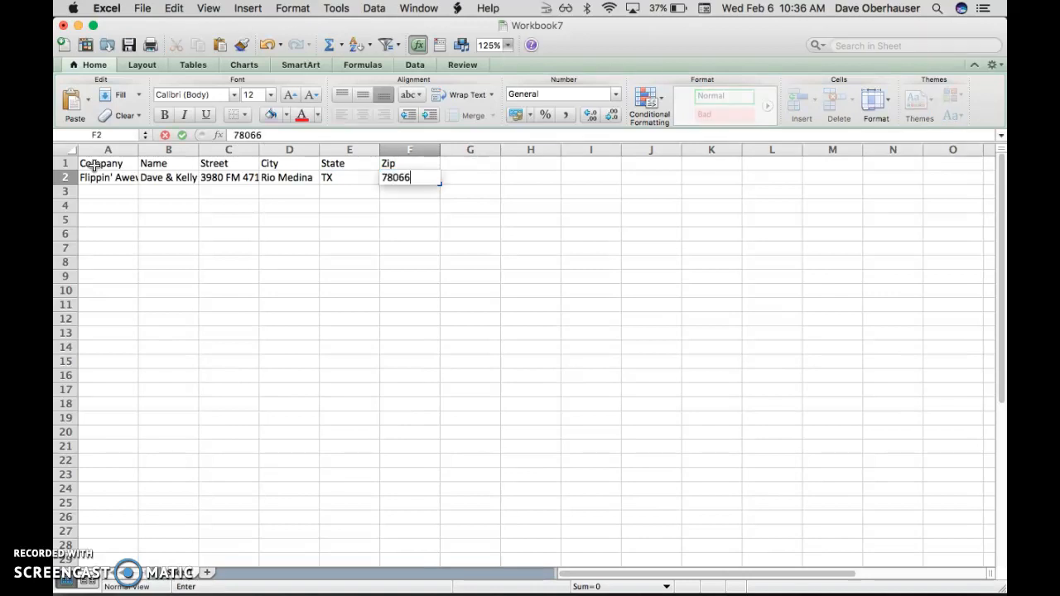
type("-9998")
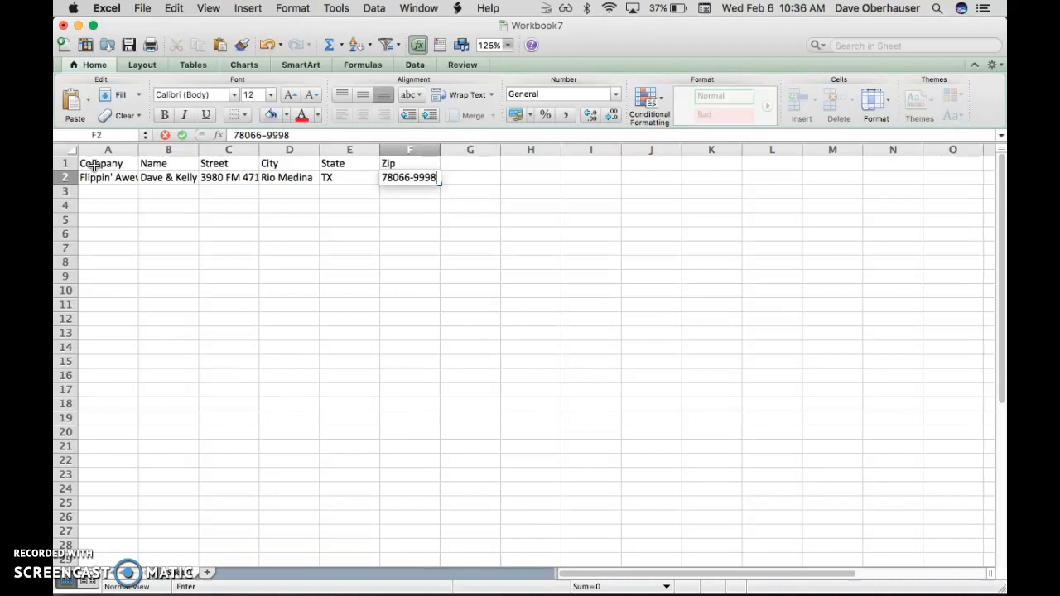
key("Return")
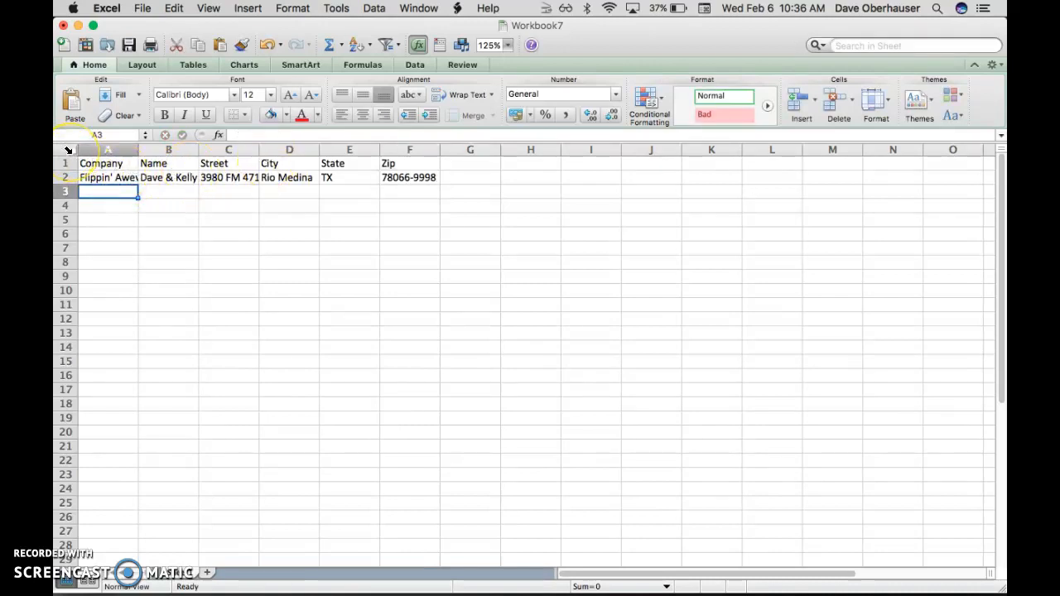
Step: Auto-fit the width of all columns in the sheet to their contents
left_click(64, 149)
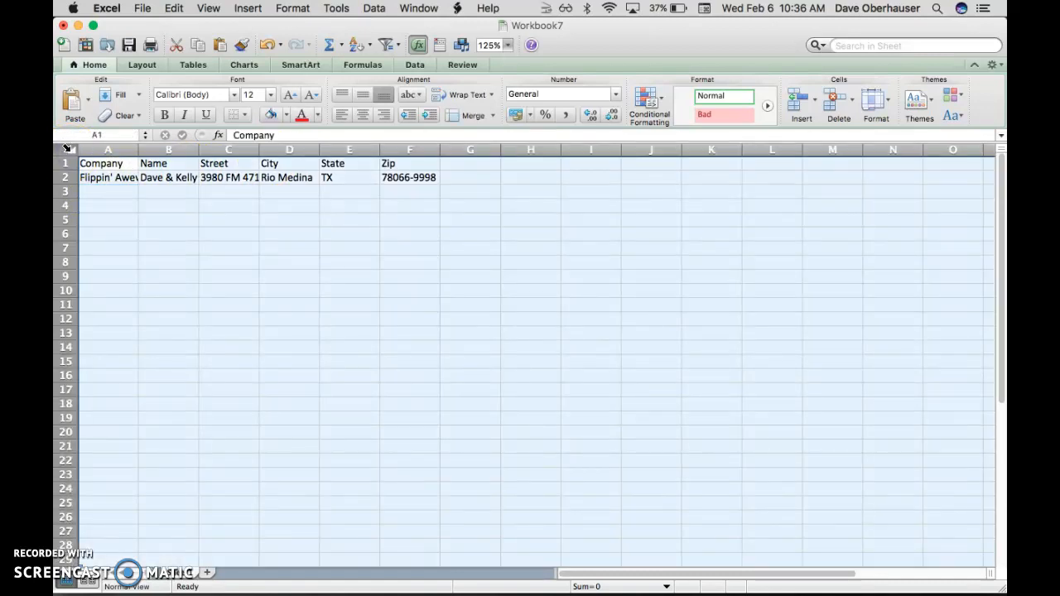
double_click(137, 153)
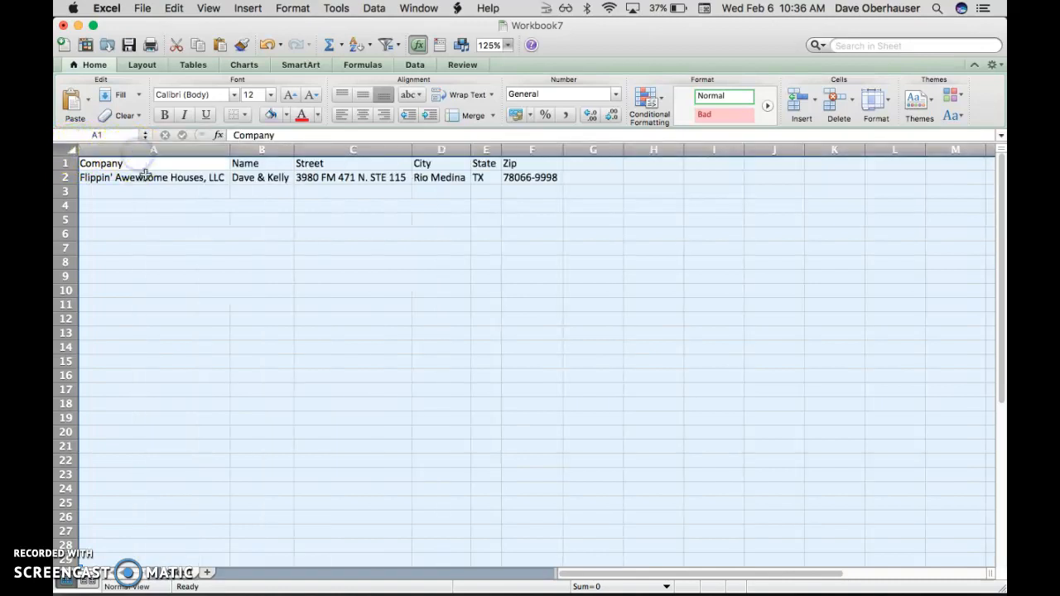
left_click(345, 175)
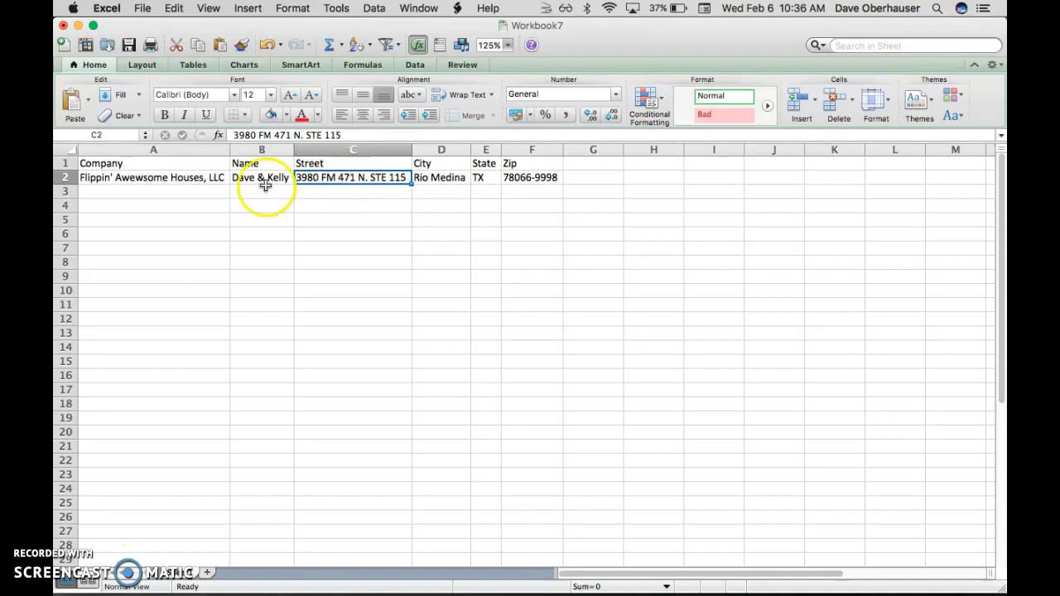
Step: Copy the whole address record in row 2 and paste it into rows 3 through 31
left_click(64, 177)
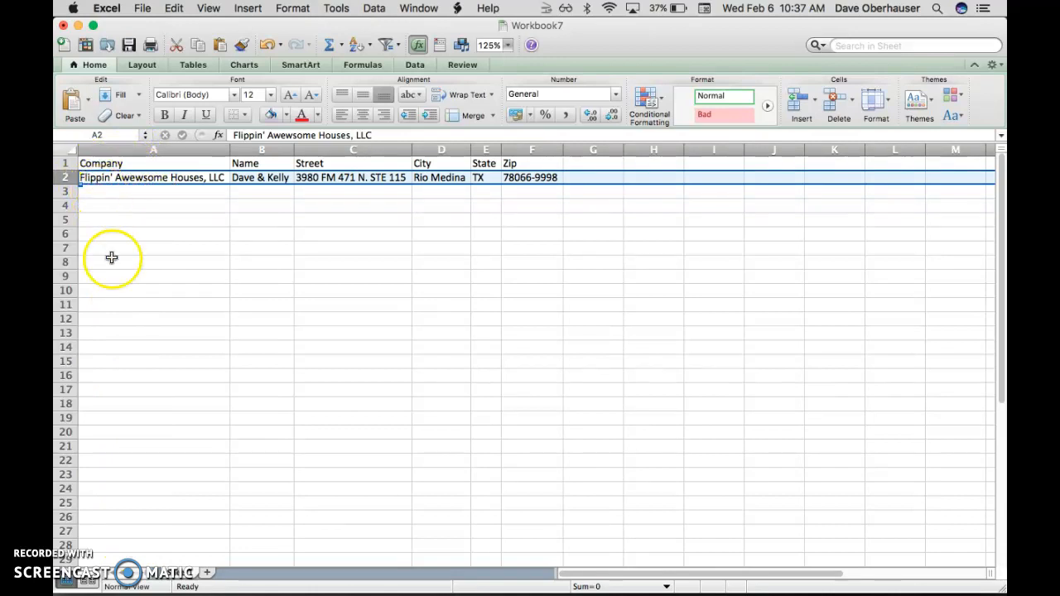
scroll(108, 346, "down", 15)
scroll(108, 346, "up", 15)
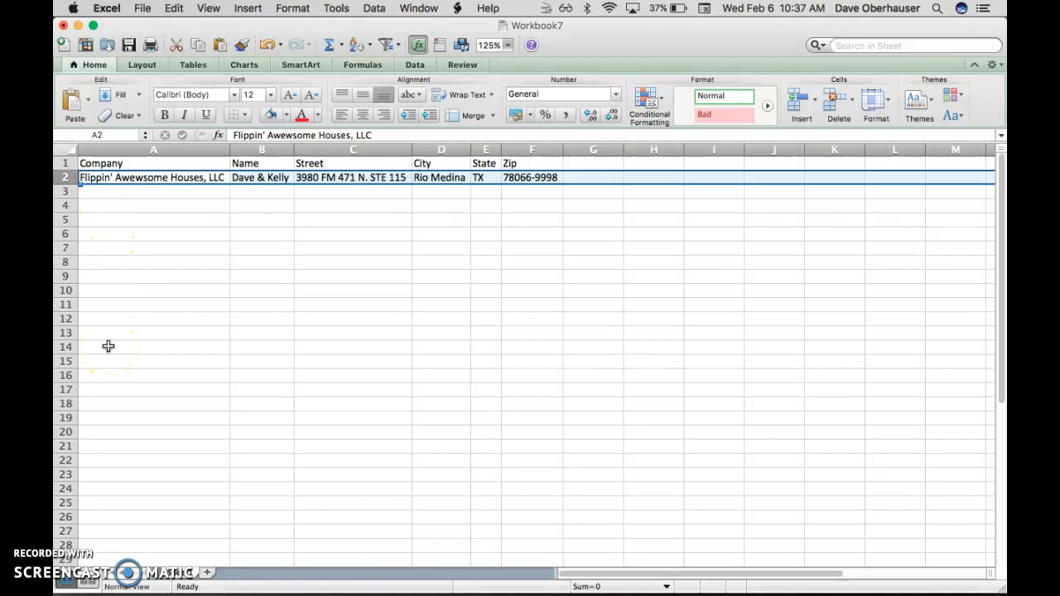
left_click(94, 202)
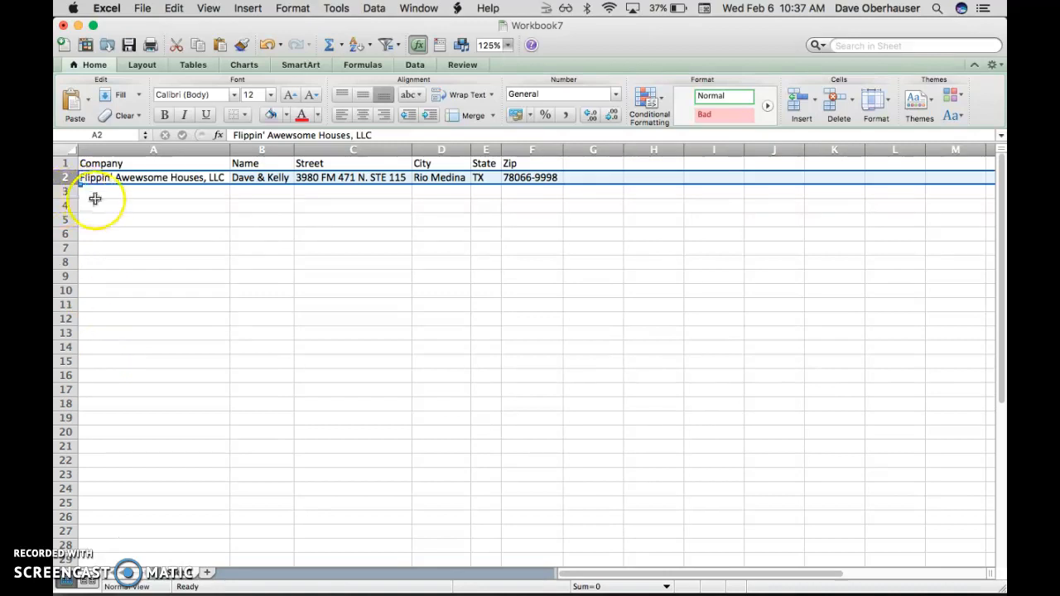
left_click(68, 178)
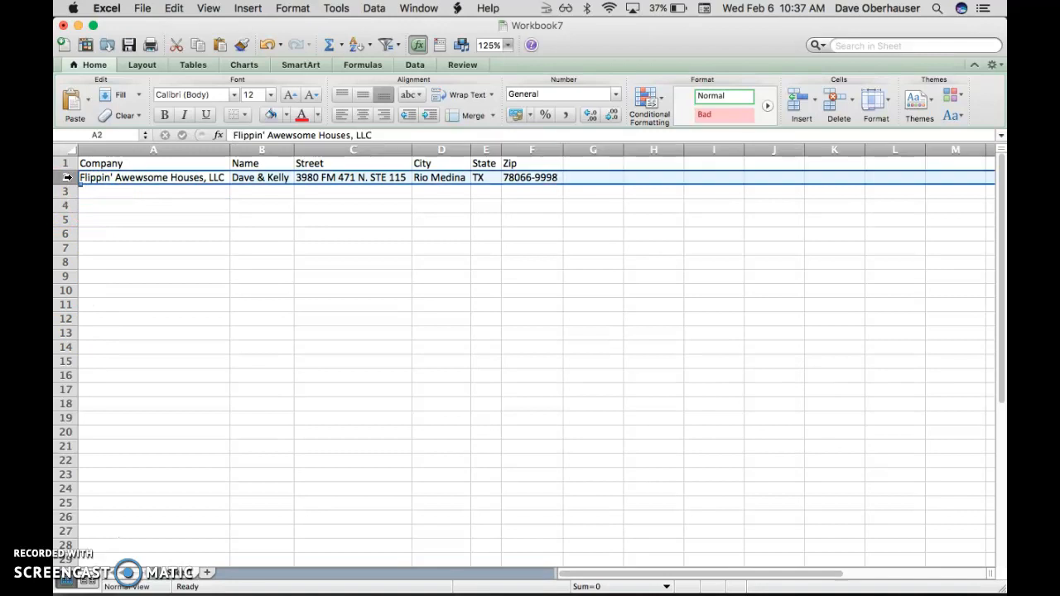
left_click(174, 9)
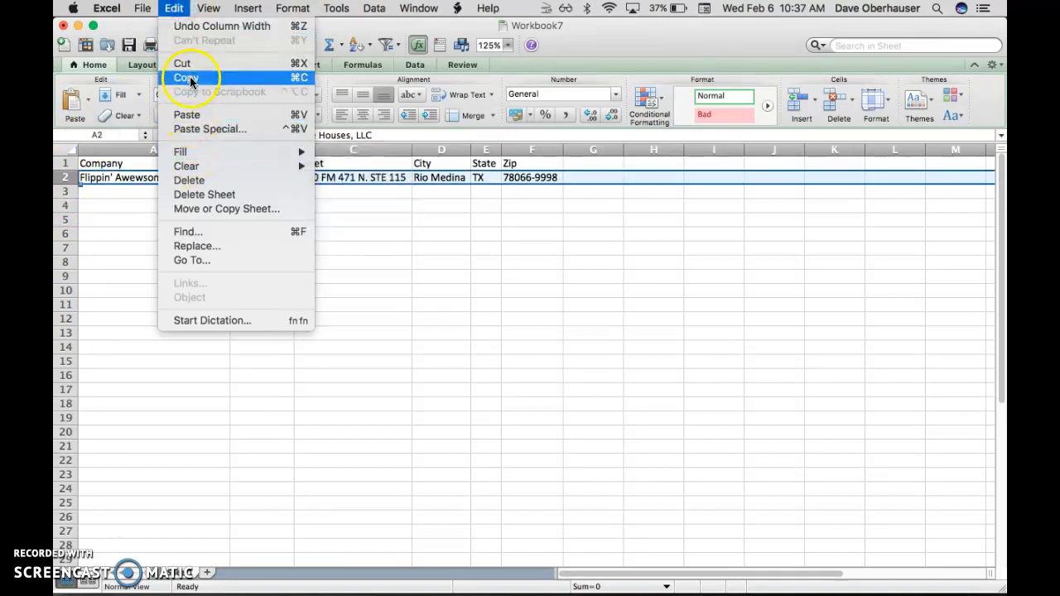
left_click(186, 77)
left_click(73, 191)
left_click_drag(72, 212, 64, 488)
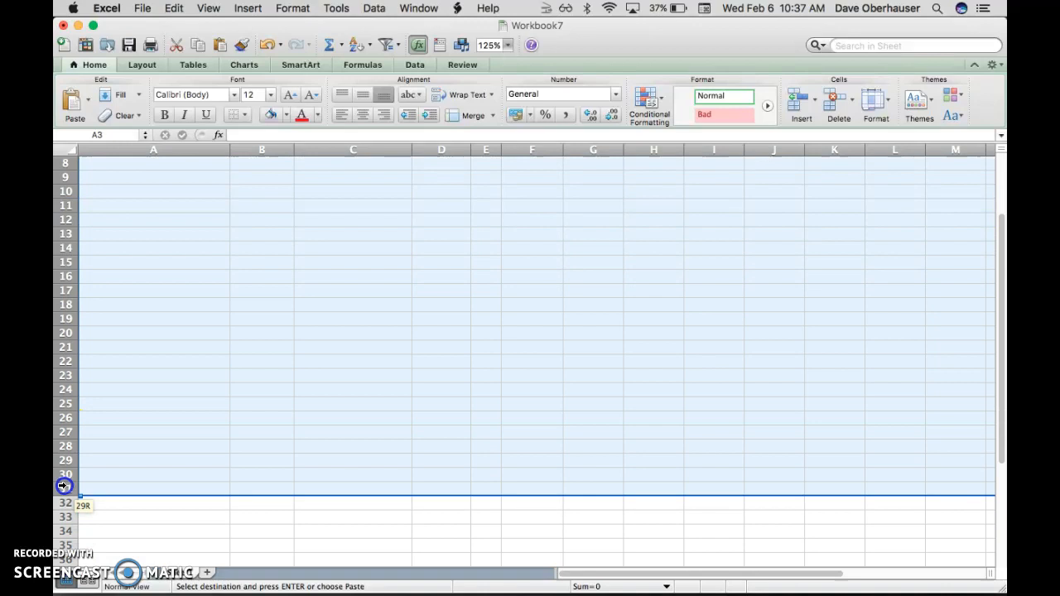
left_click(174, 8)
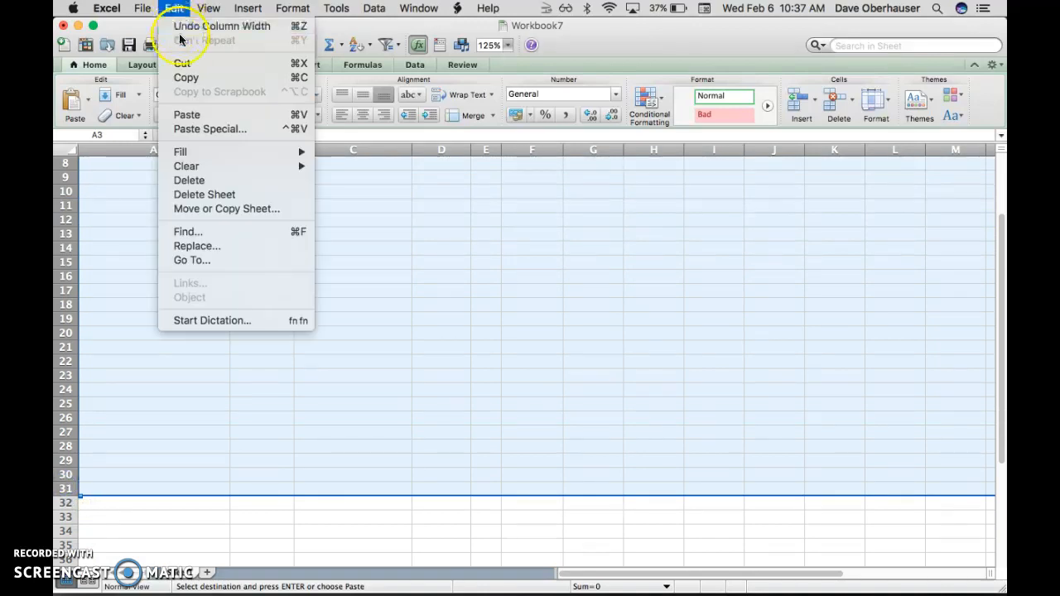
left_click(187, 114)
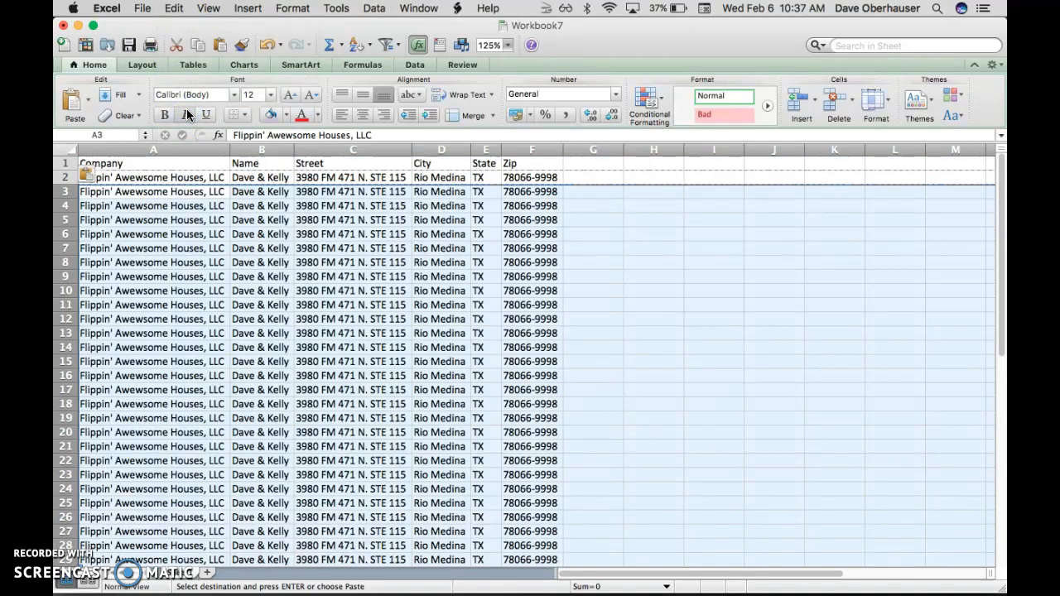
left_click(396, 272)
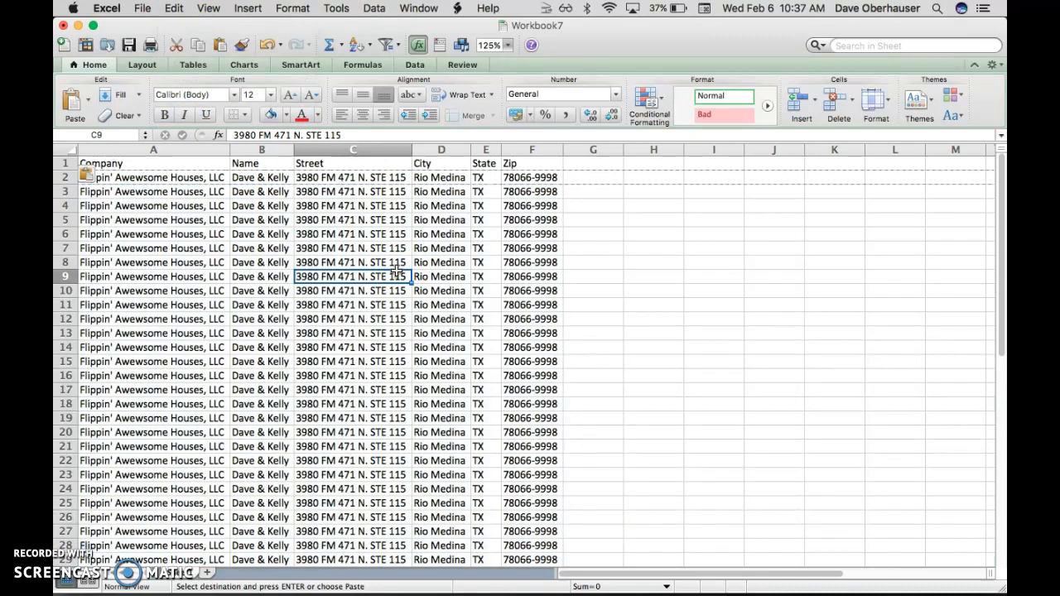
scroll(280, 238, "down", 7)
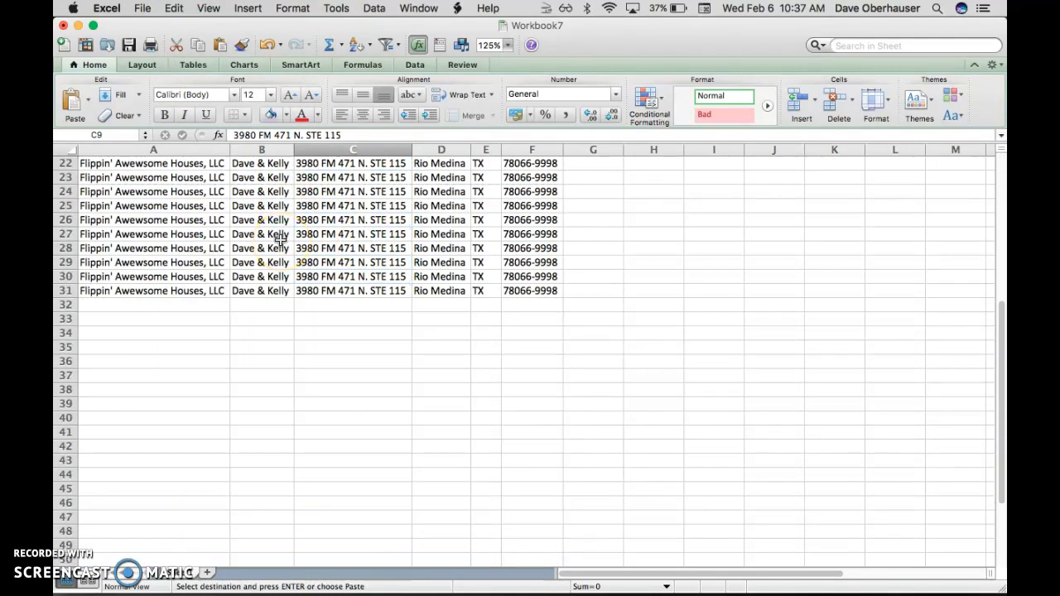
scroll(279, 238, "up", 7)
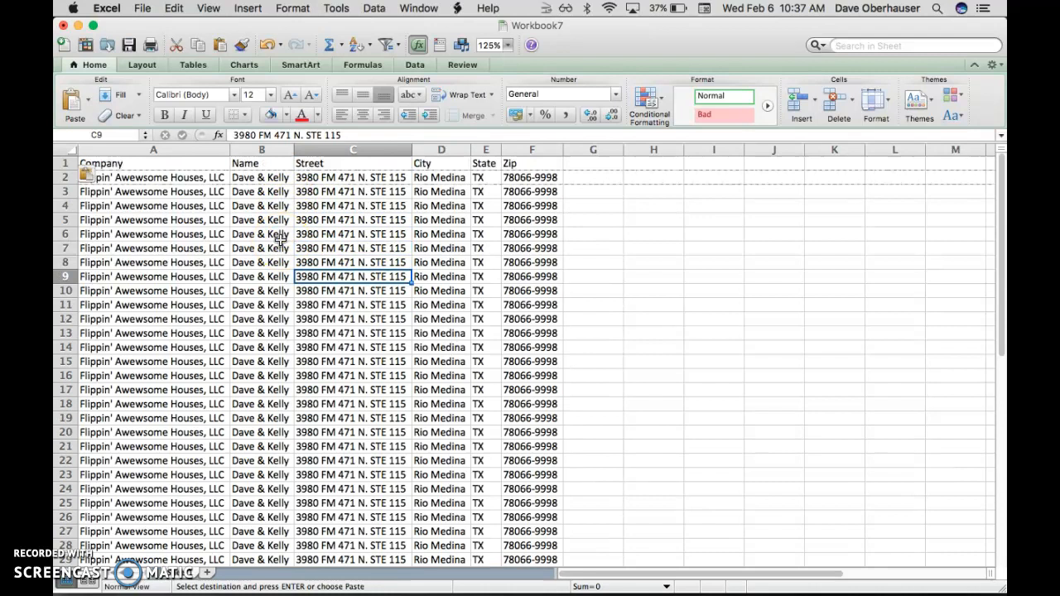
Step: Save the workbook as "Return Address Label Set Up" in the 3 Marketing folder on the Desktop
left_click(144, 9)
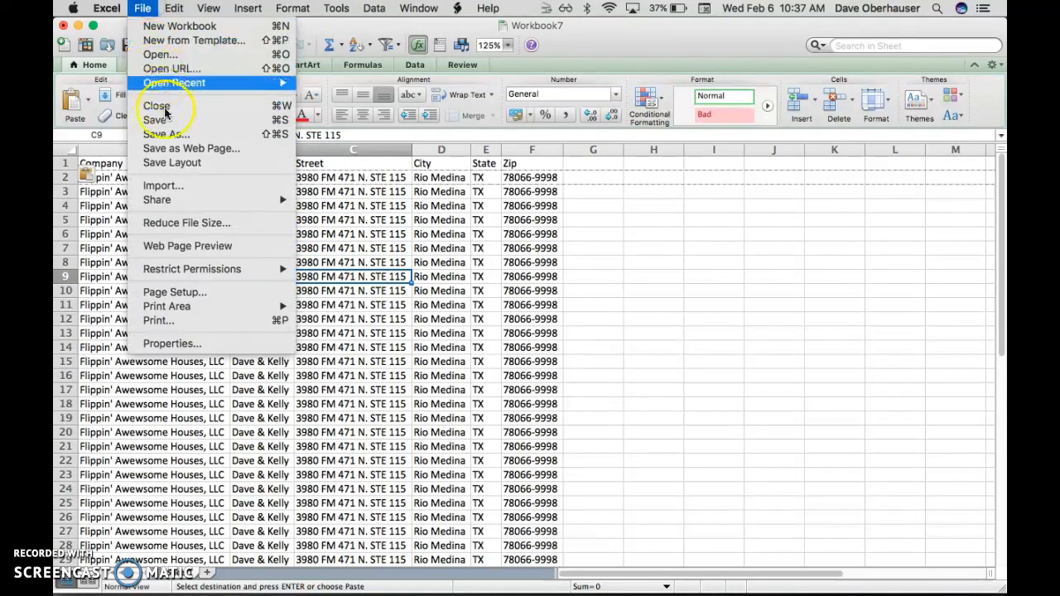
left_click(167, 134)
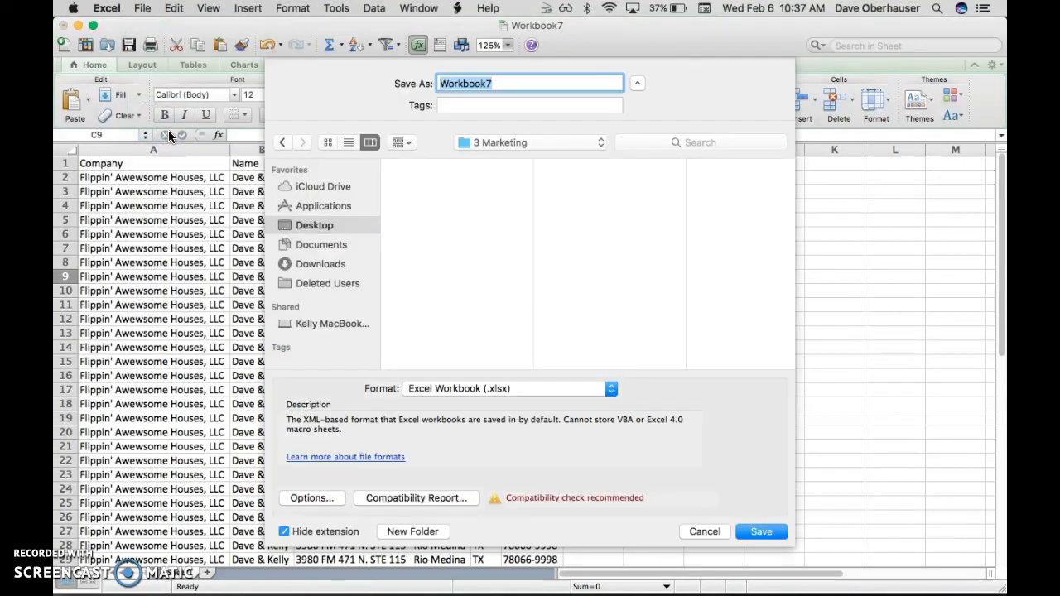
type("Return Adre")
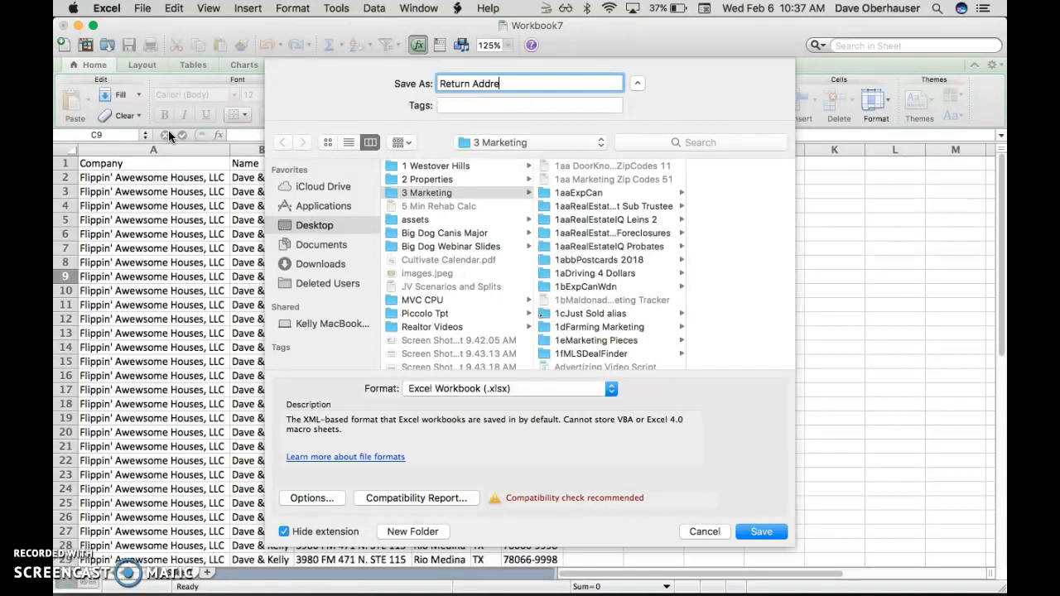
type("ss Label Set Up")
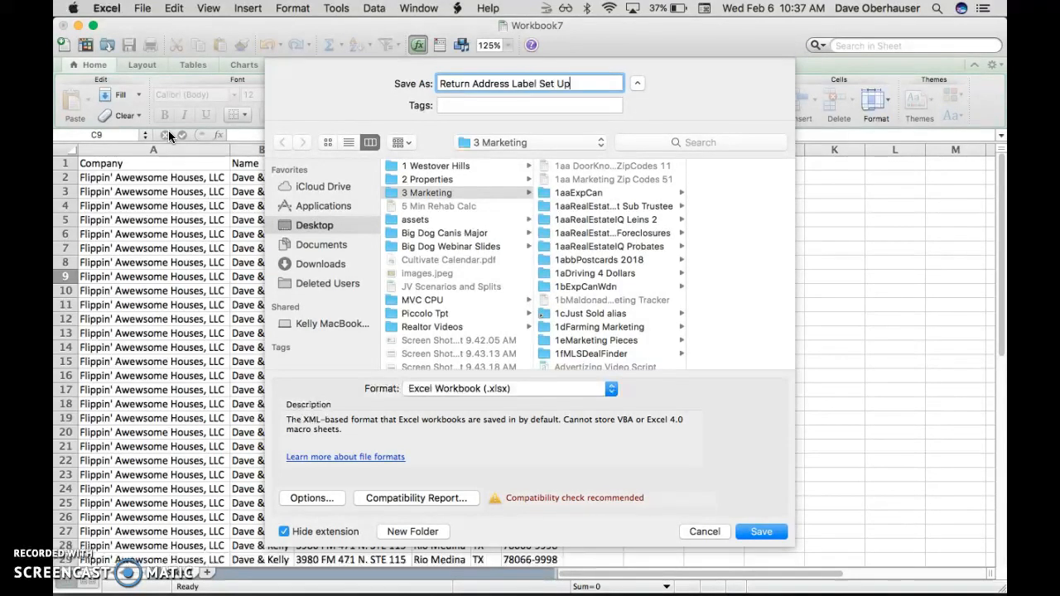
left_click(419, 193)
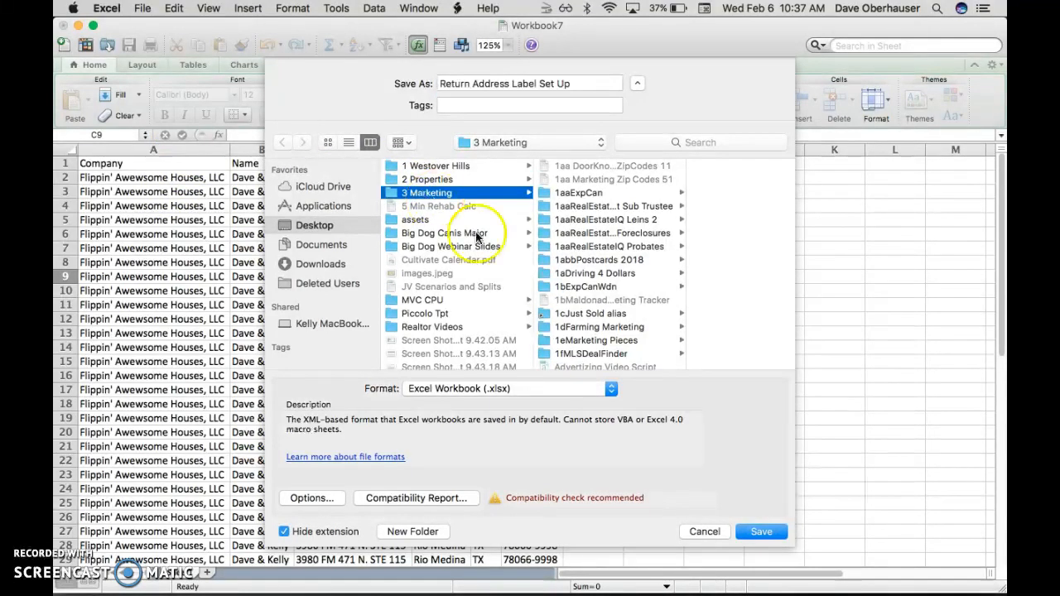
left_click(758, 532)
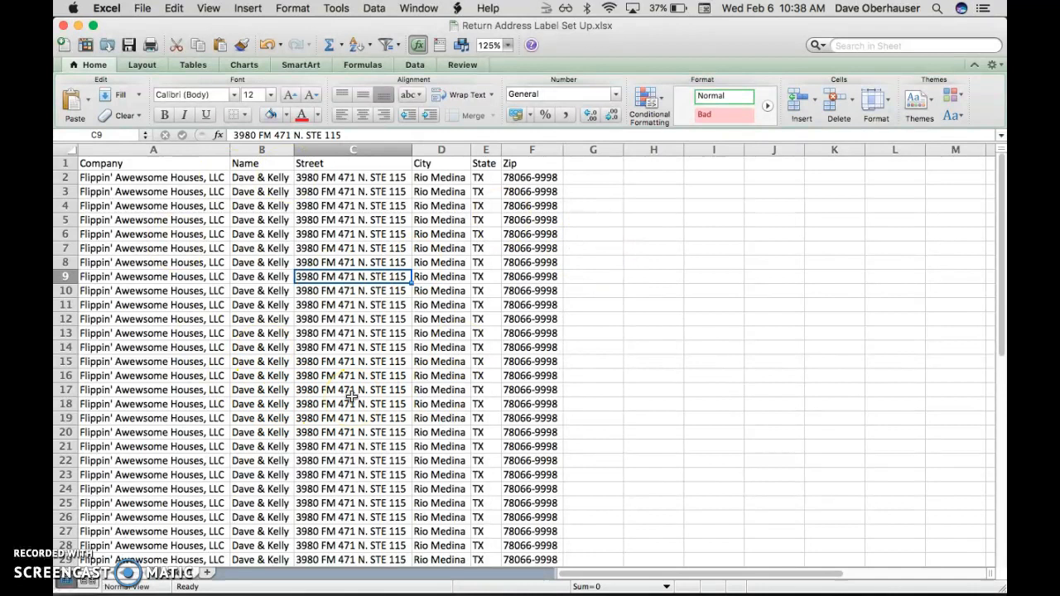
Step: Delete the duplicated address records in rows 3 through 31
left_click(121, 177)
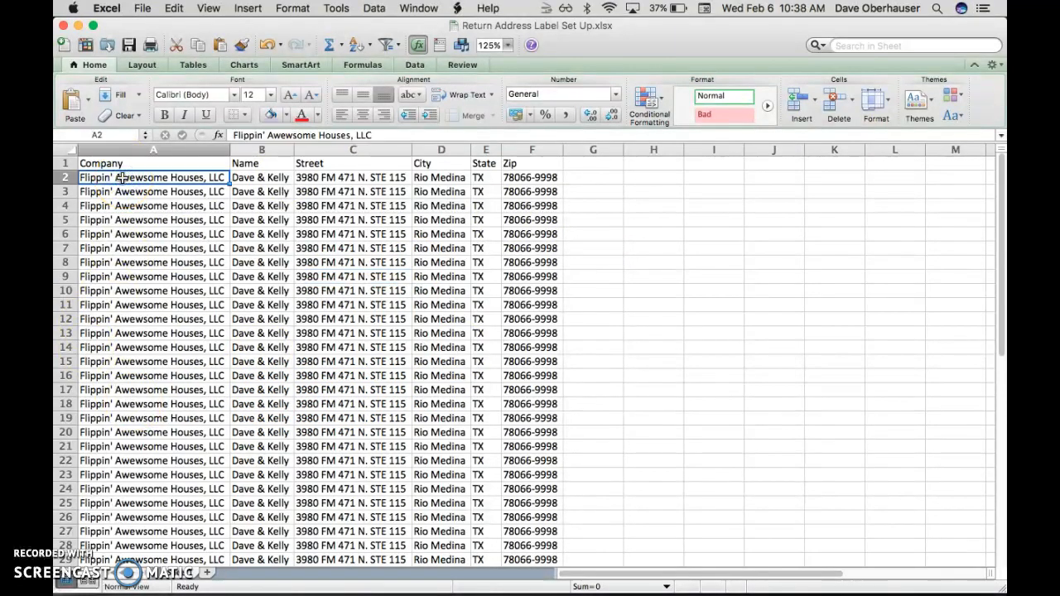
left_click(65, 191)
scroll(65, 191, "down", 5)
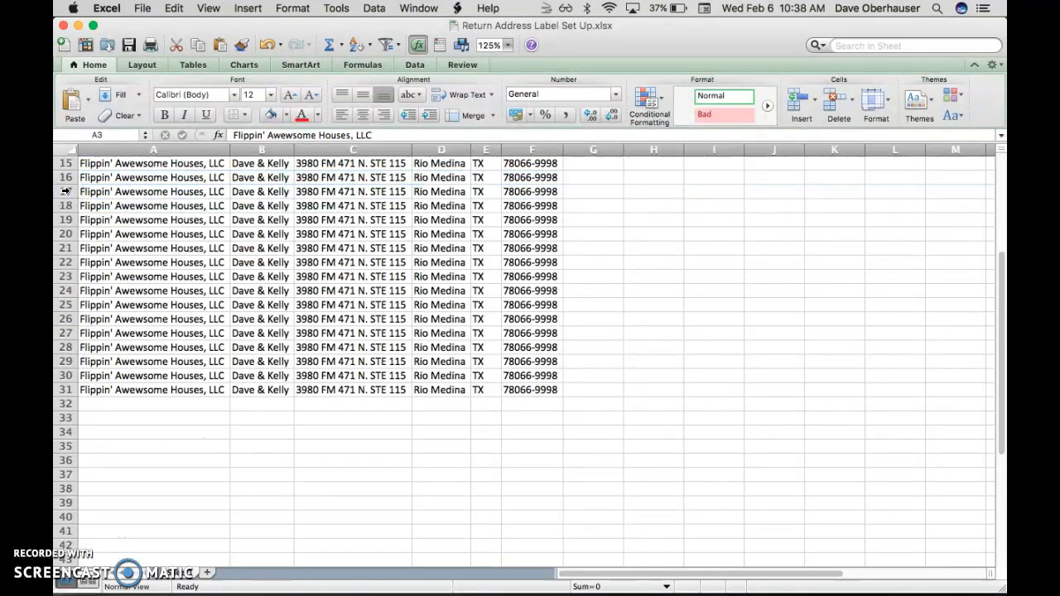
scroll(65, 191, "down", 5)
left_click(70, 318, "shift")
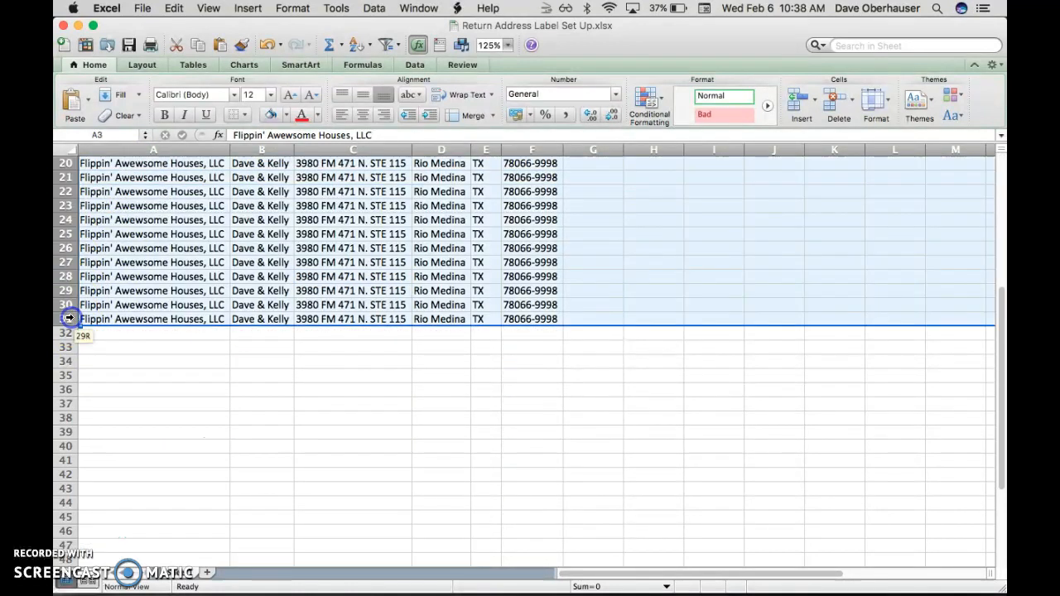
right_click(70, 318)
left_click(102, 403)
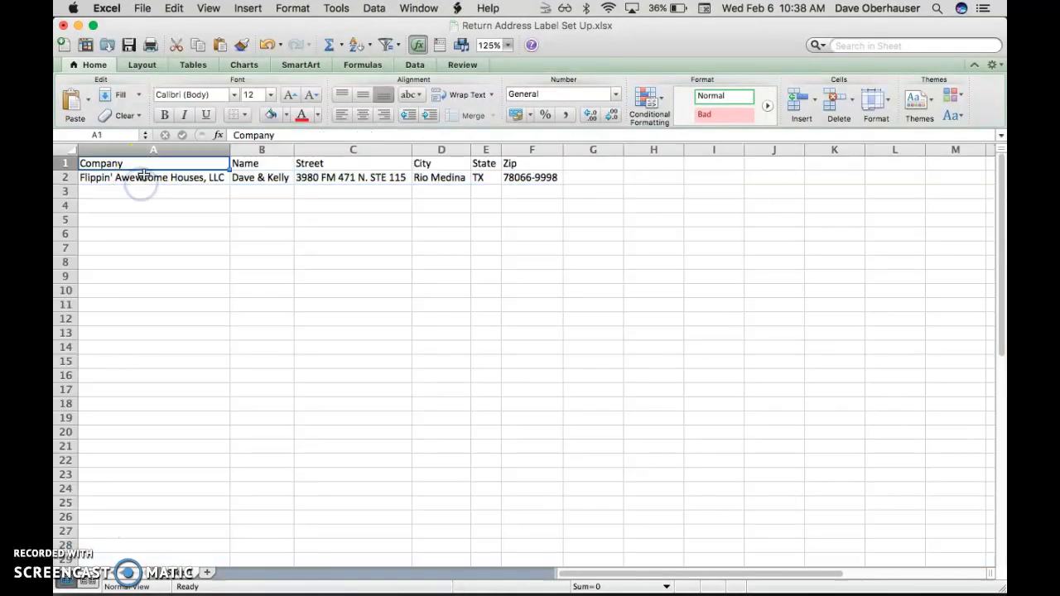
Step: Correct the company name in A2 to "Flippin' Awesome Houses, LLC"
double_click(142, 181)
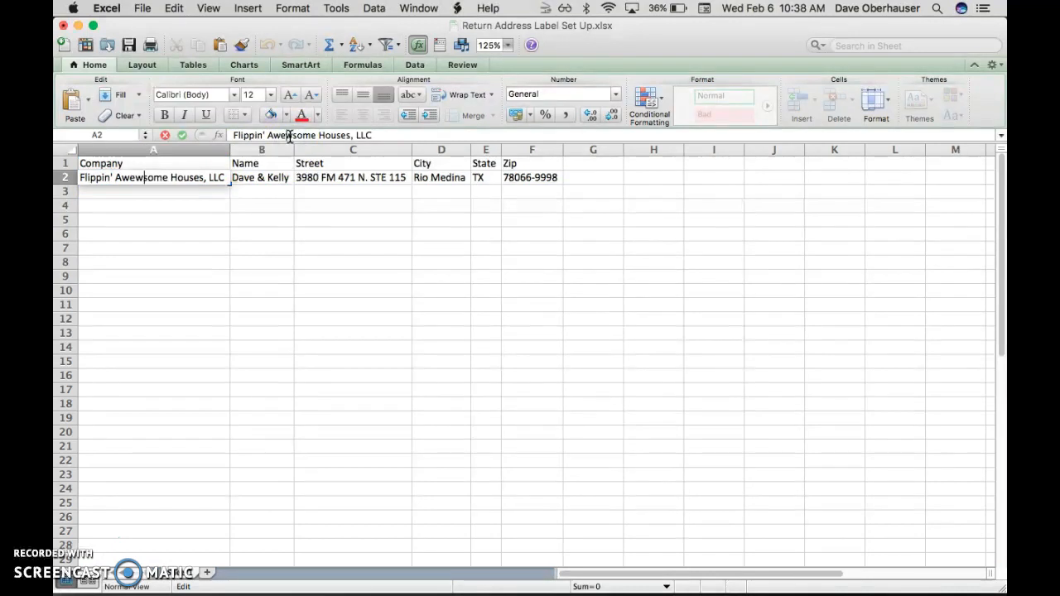
key("BackSpace")
key("Return")
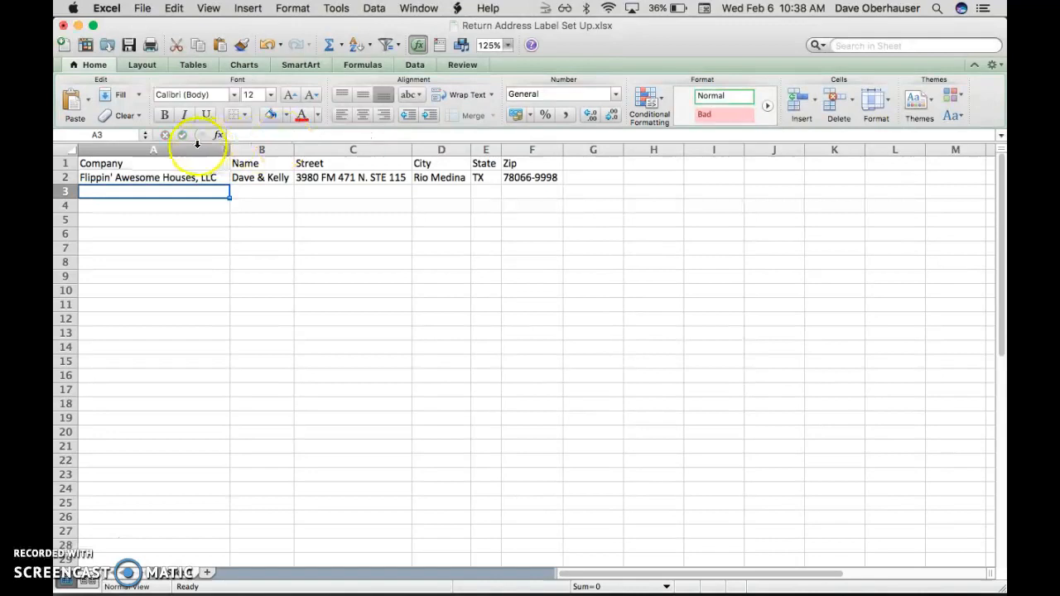
Step: Copy the corrected address record in row 2 into rows 3 through 31 and save the workbook
left_click(65, 178)
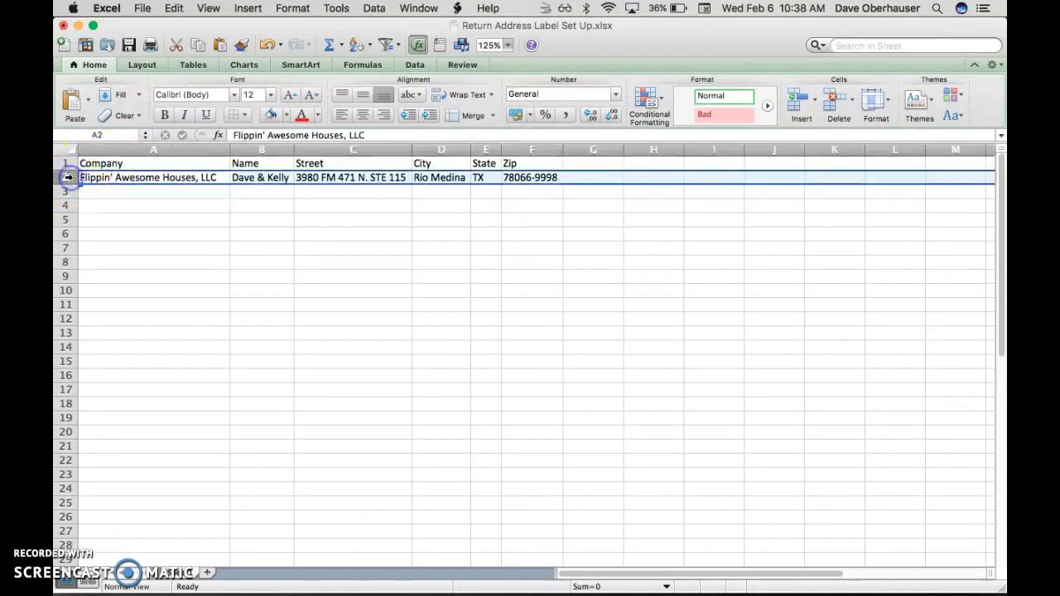
left_click(173, 8)
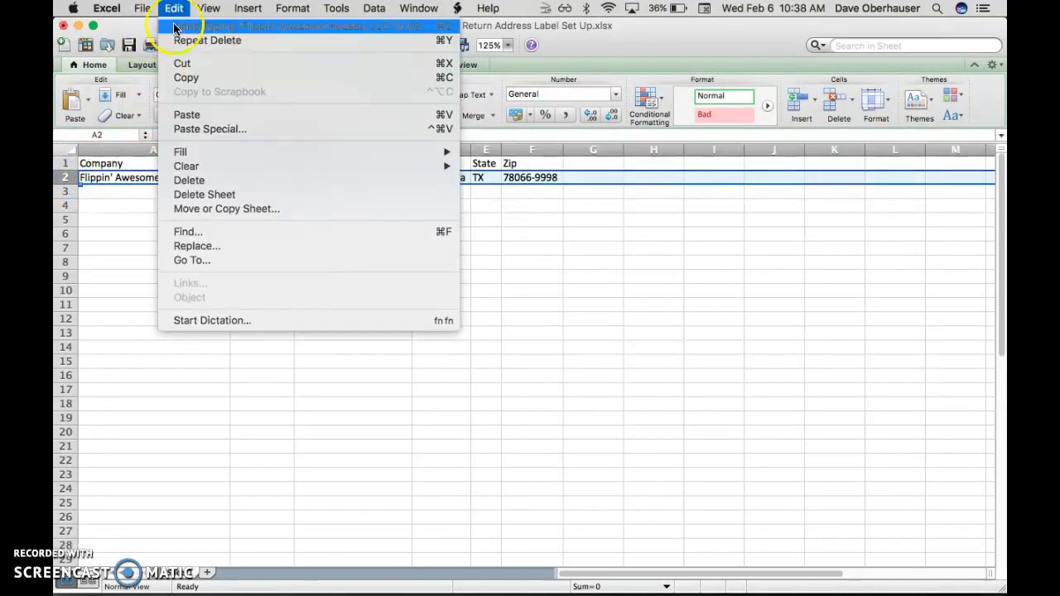
left_click(184, 75)
left_click_drag(73, 191, 75, 501)
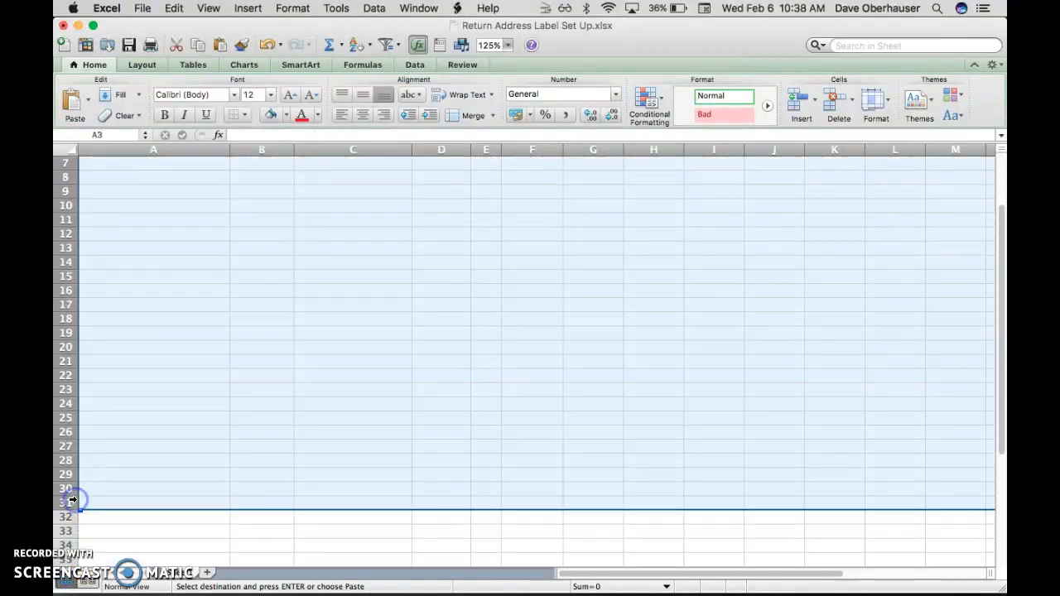
left_click(173, 8)
left_click(189, 116)
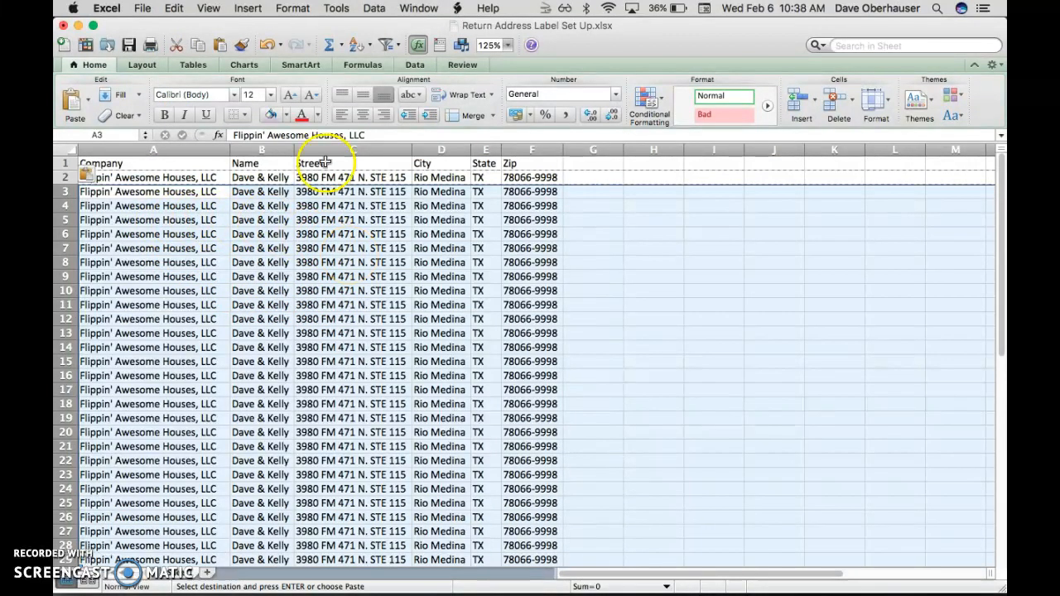
left_click(141, 8)
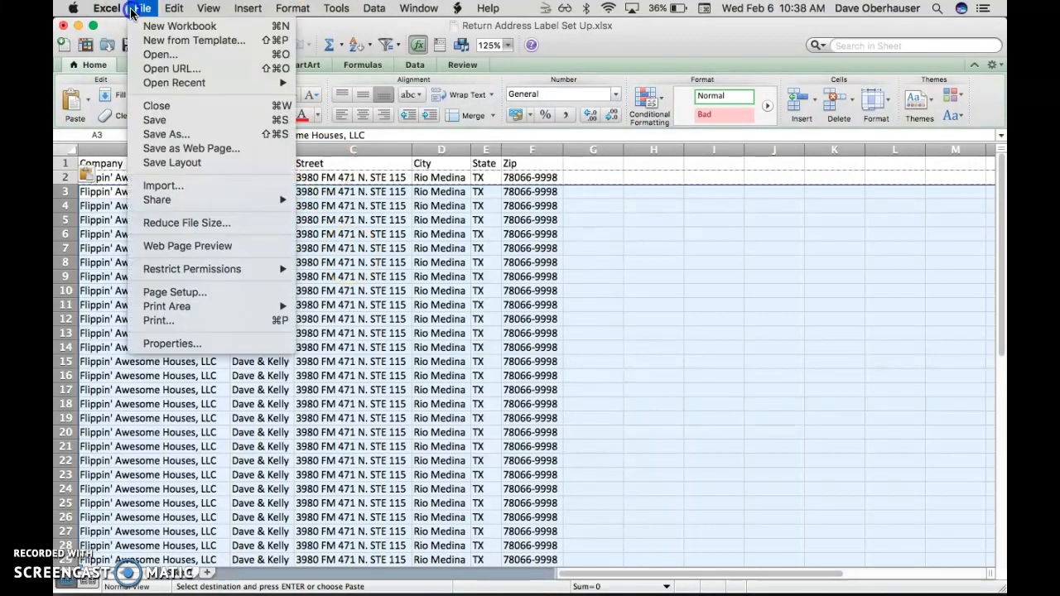
left_click(154, 120)
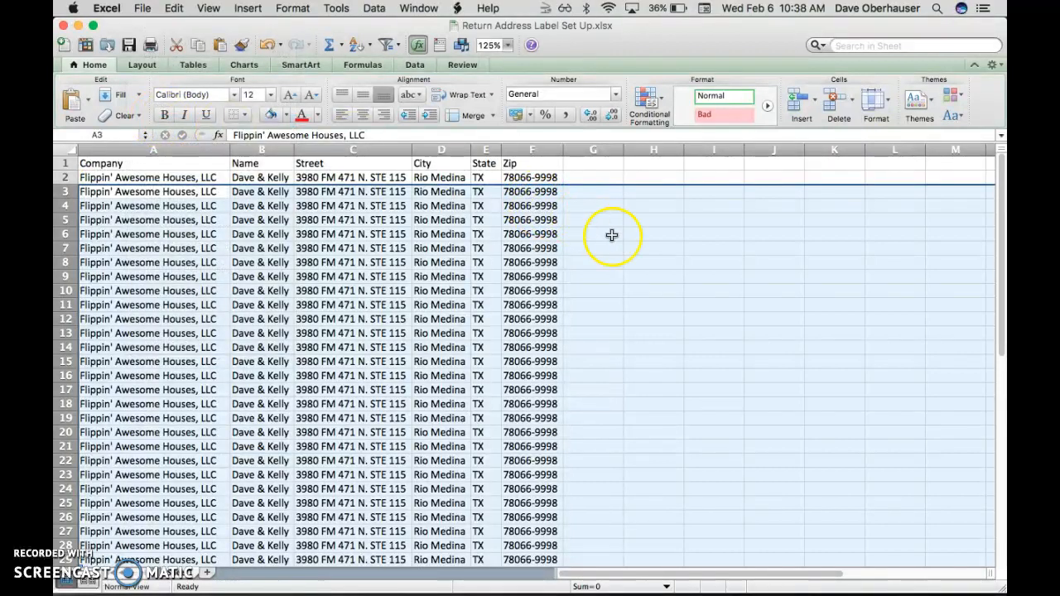
Step: Switch to Word and create a new blank Word document
mouse_move(789, 593)
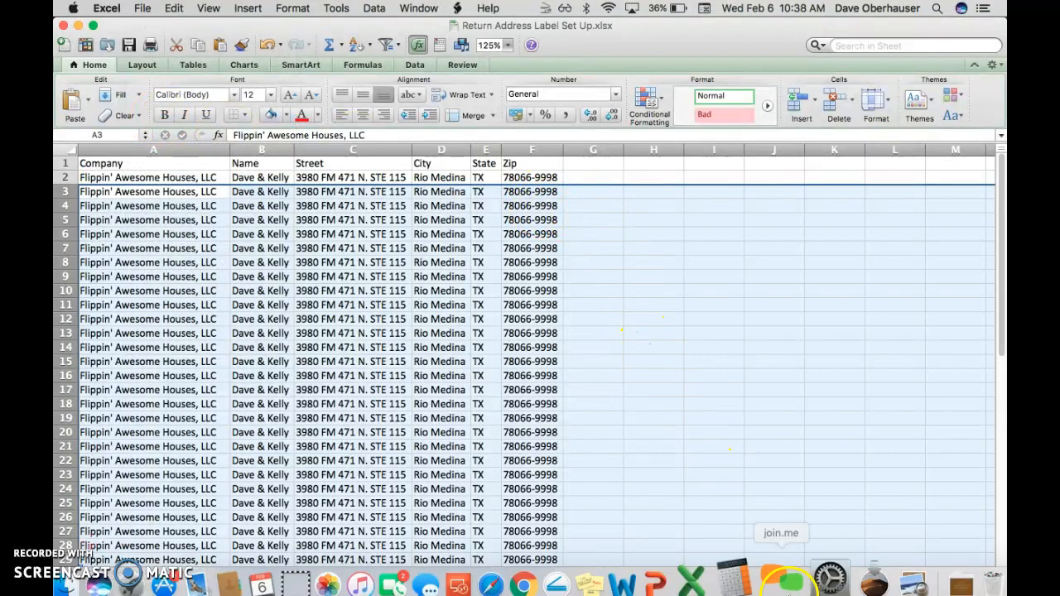
left_click(636, 579)
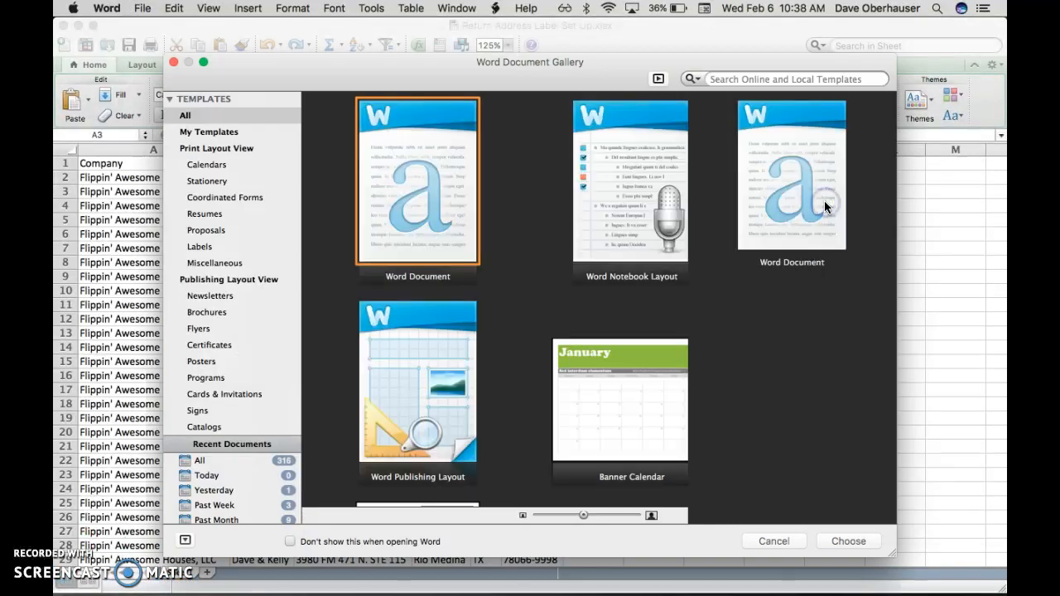
double_click(408, 146)
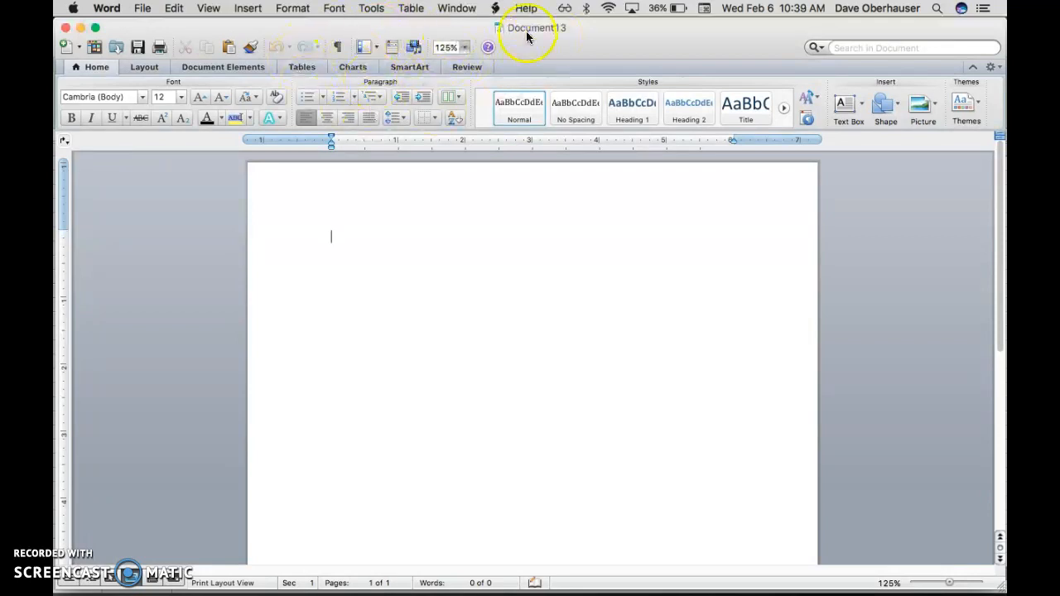
Step: Open the Labels setup for the new blank document
left_click(372, 8)
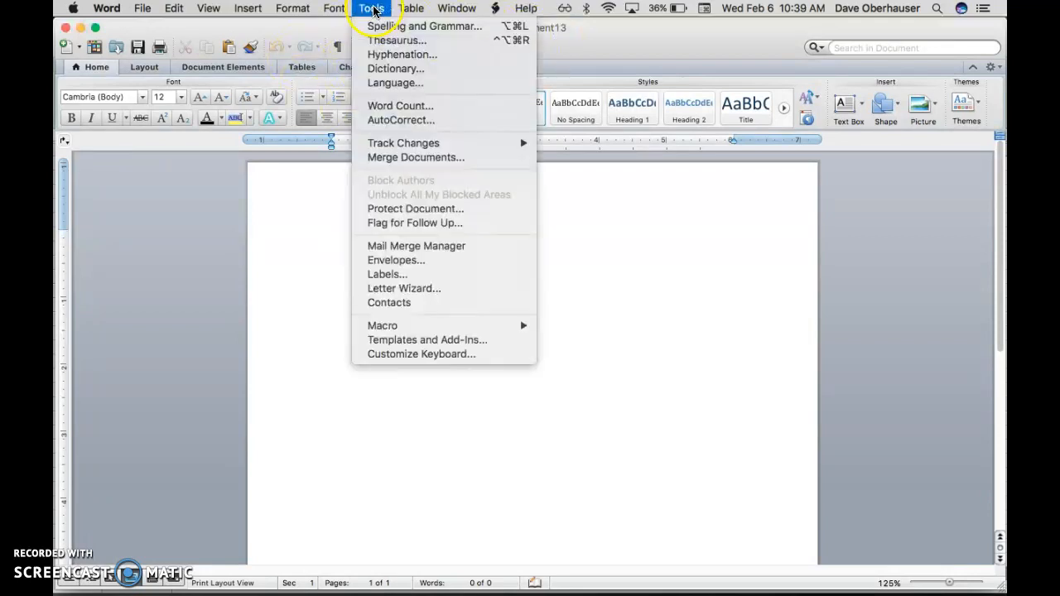
left_click(398, 274)
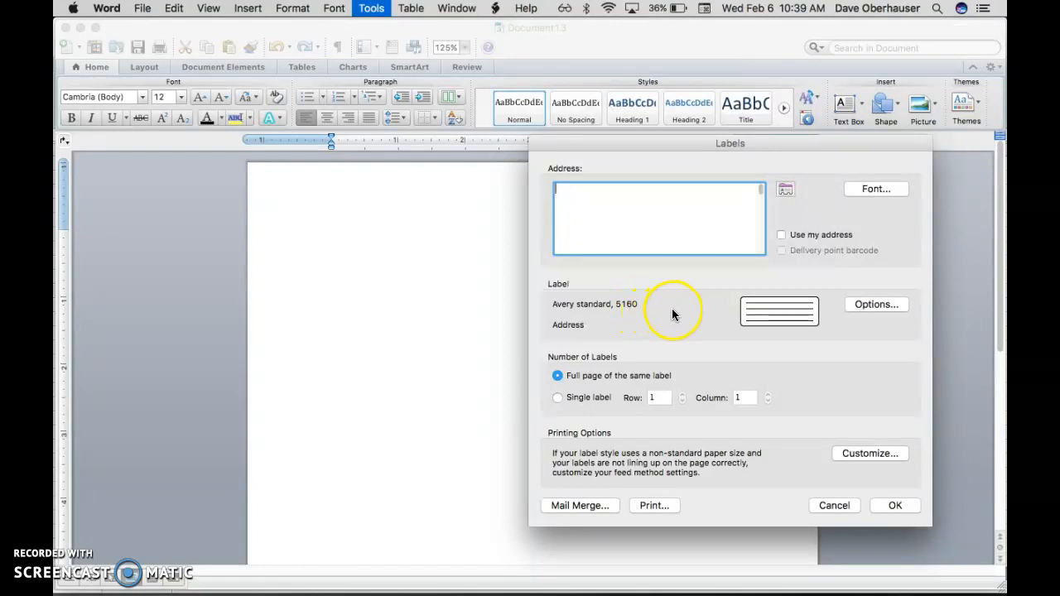
Step: Examine the Avery standard label product numbers and dimensions, and the font settings for the label address
left_click(876, 305)
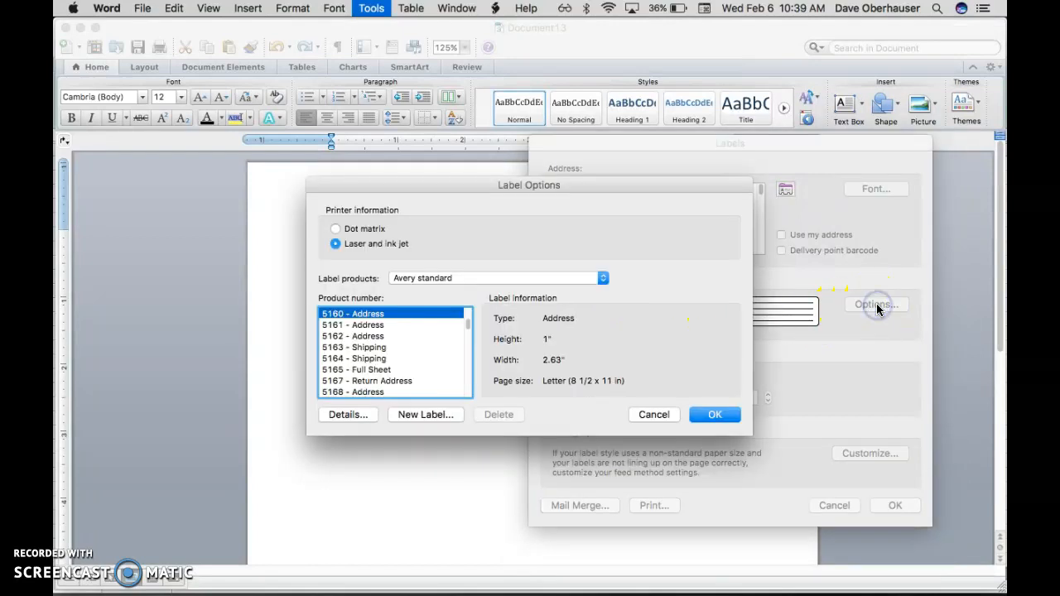
scroll(378, 342, "down", 5)
scroll(378, 342, "down", 10)
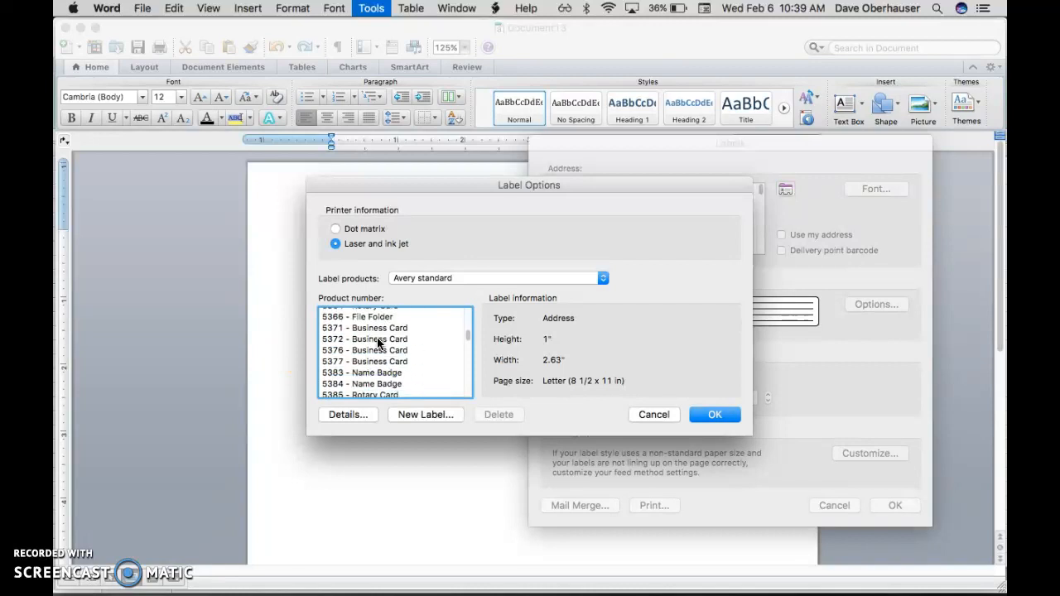
scroll(378, 342, "up", 10)
scroll(377, 342, "up", 10)
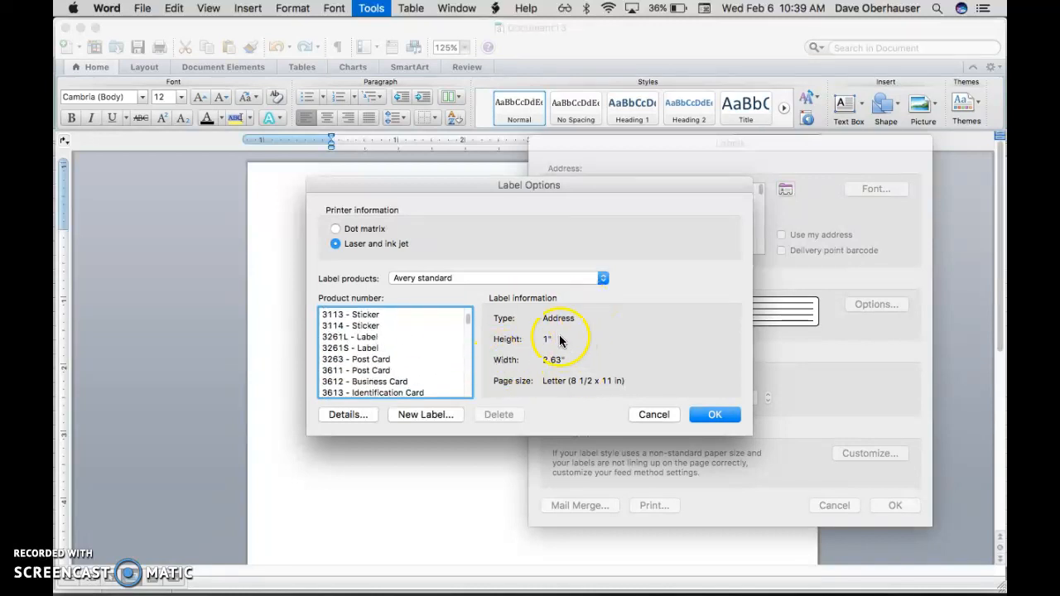
scroll(390, 361, "down", 10)
scroll(389, 361, "down", 1)
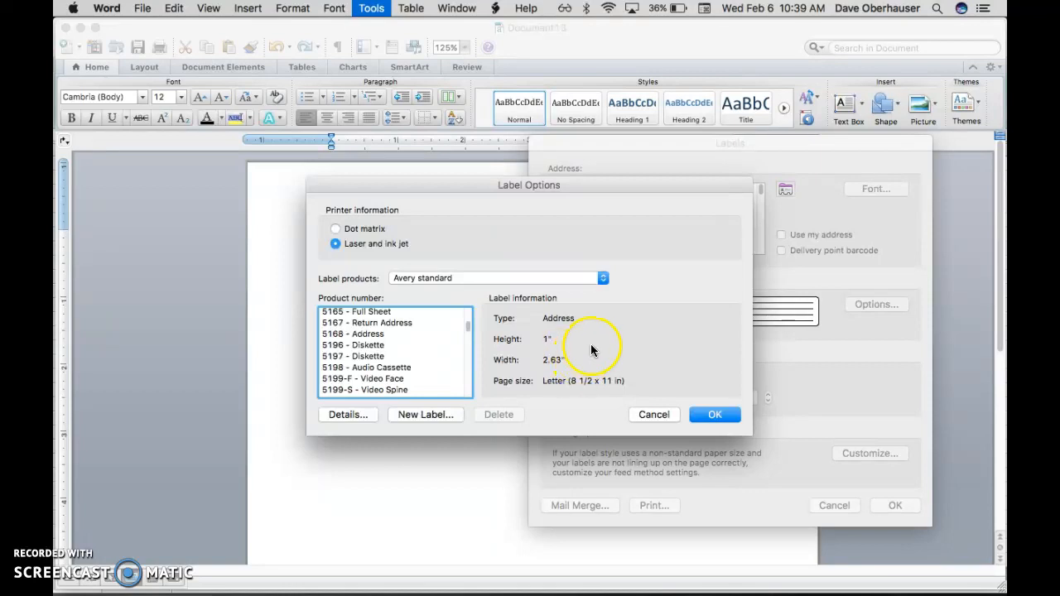
left_click(655, 415)
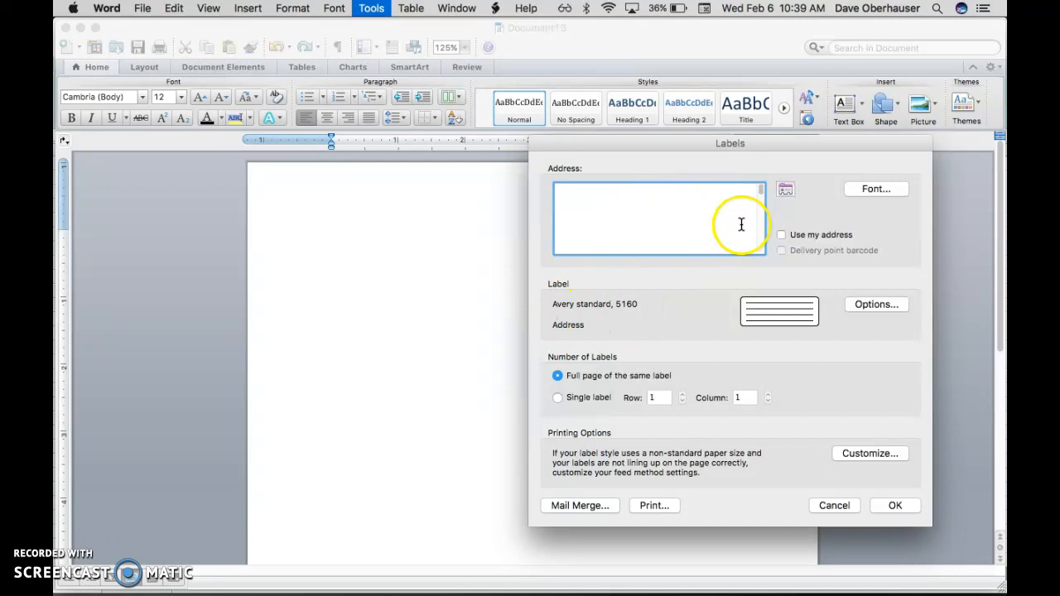
left_click(876, 189)
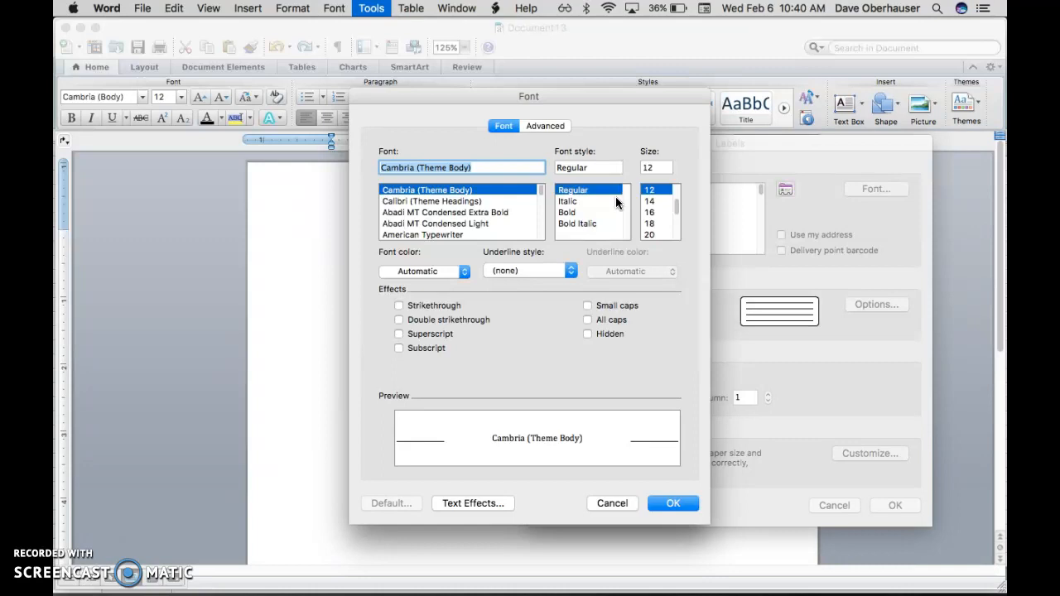
left_click(611, 502)
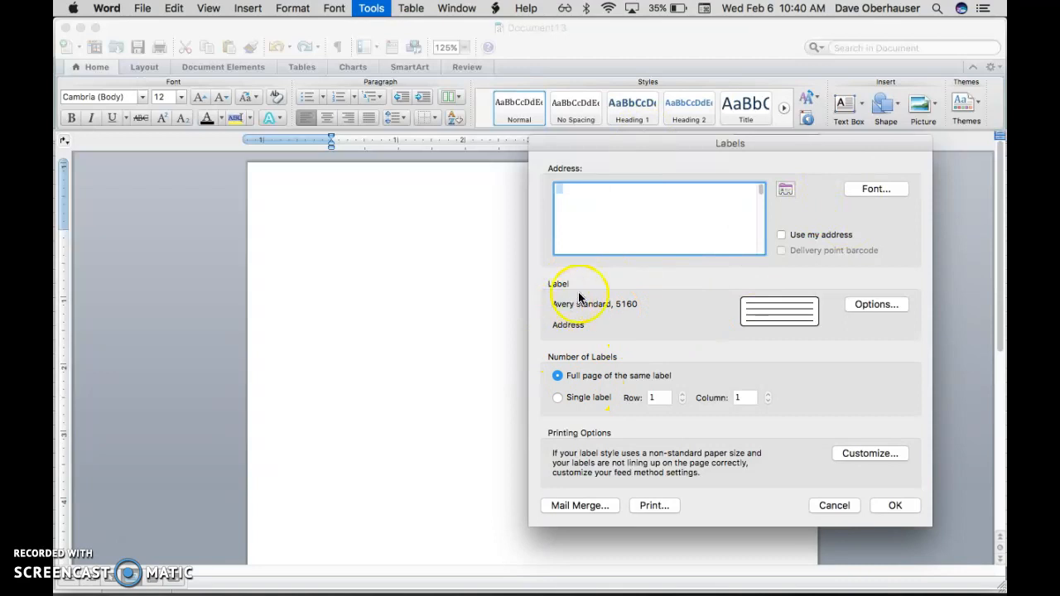
Step: Start a mail merge for the Avery standard 5160 labels and open Return Address Label Set Up from the 3 Marketing folder as its data source
left_click(571, 505)
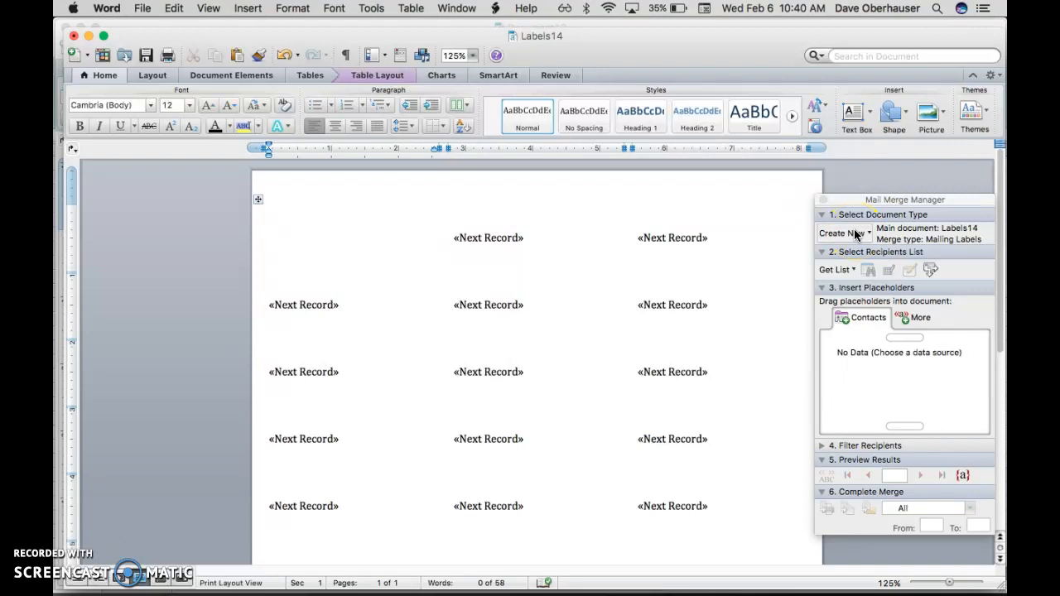
left_click(838, 273)
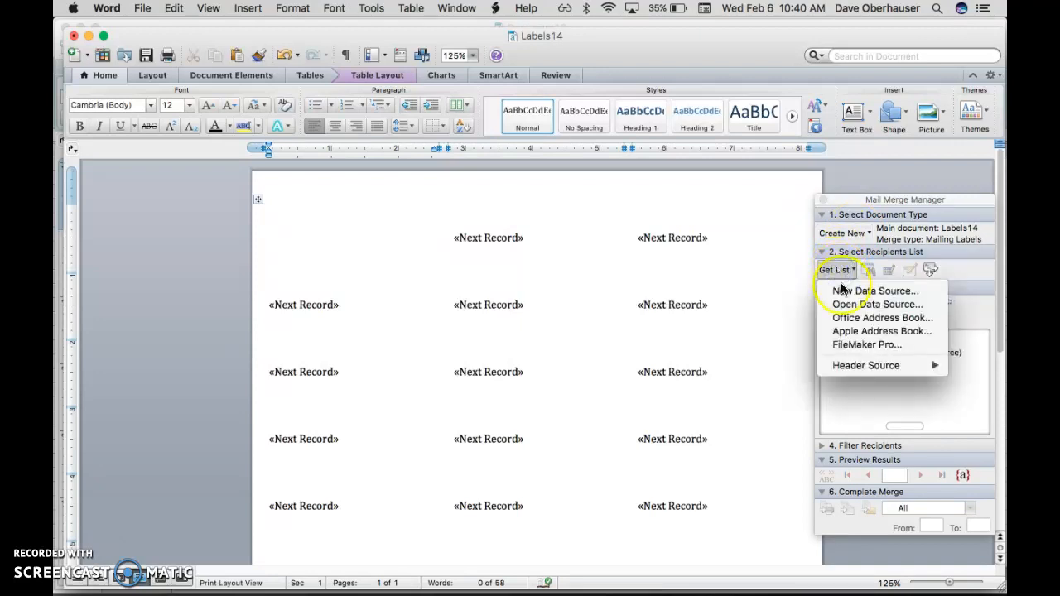
left_click(846, 308)
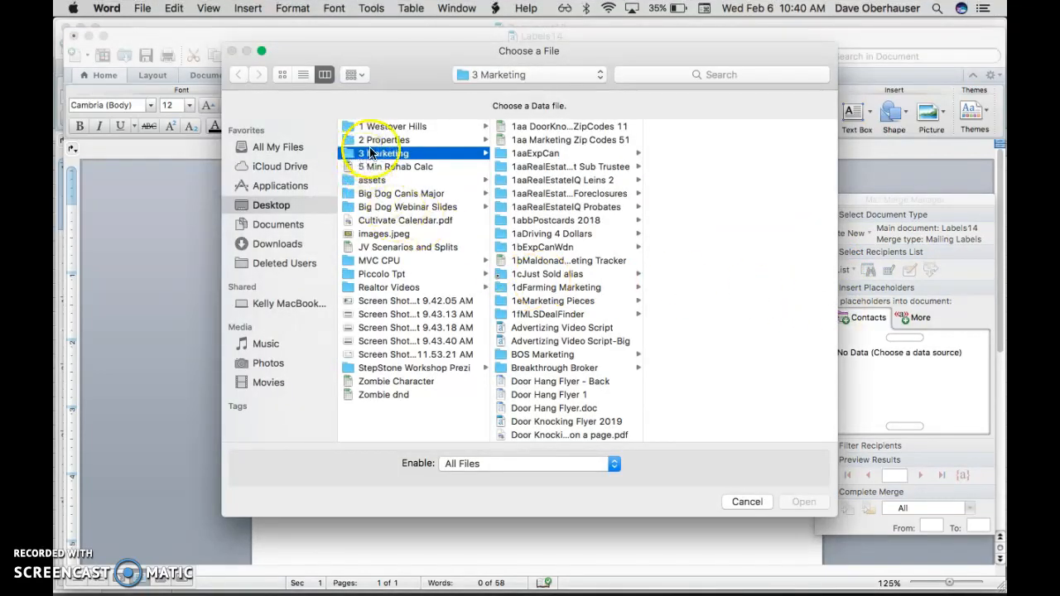
scroll(563, 264, "down", 10)
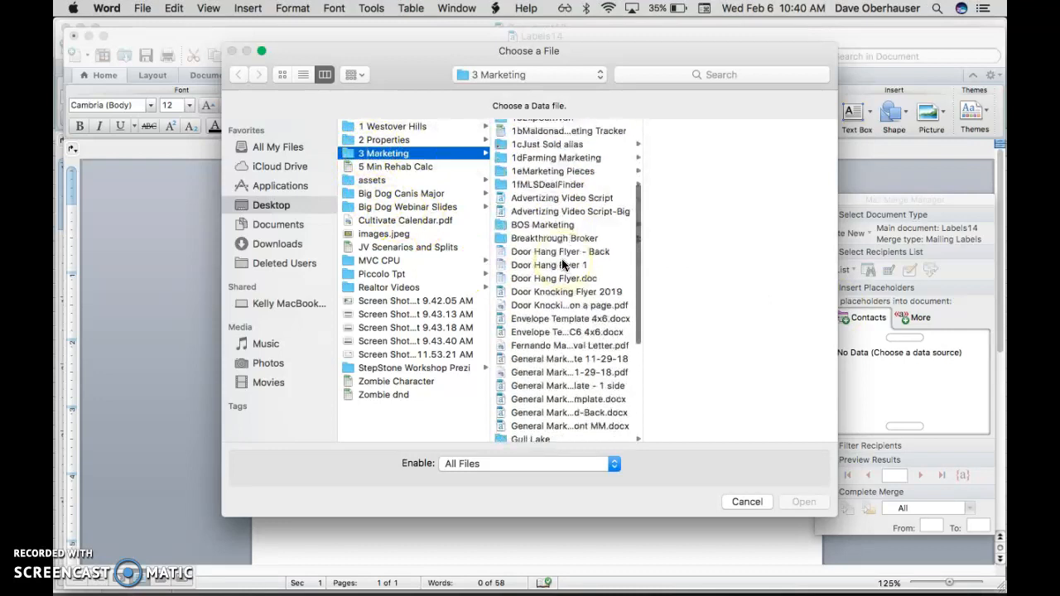
scroll(562, 263, "down", 1)
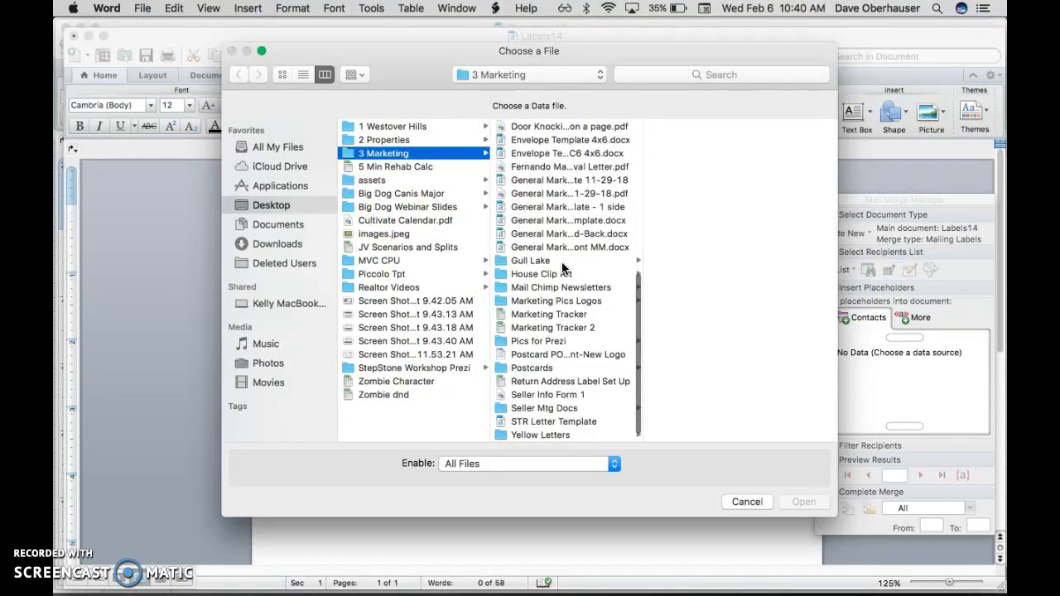
left_click(551, 382)
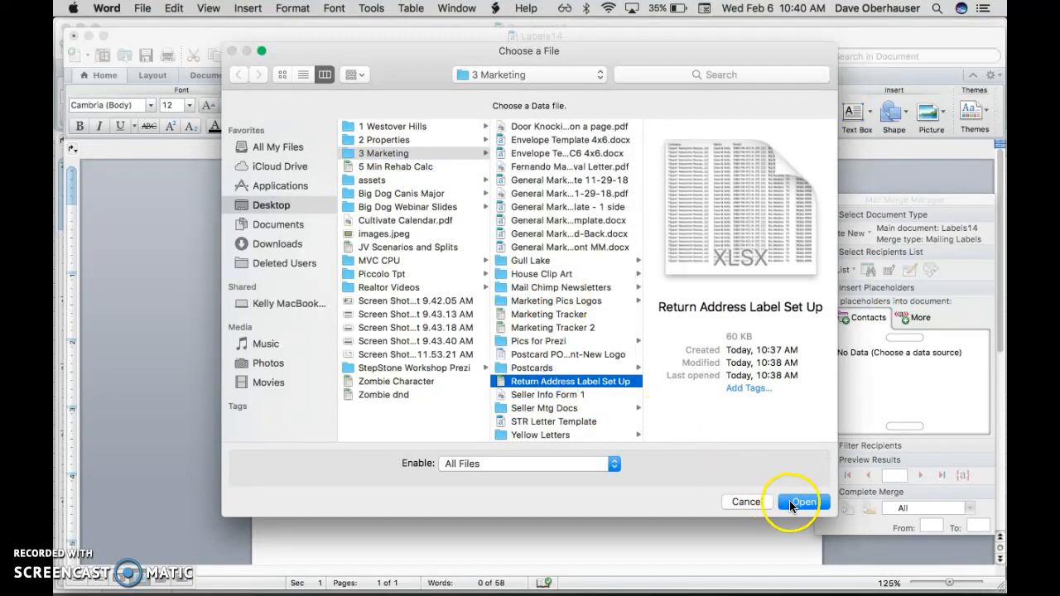
left_click(789, 501)
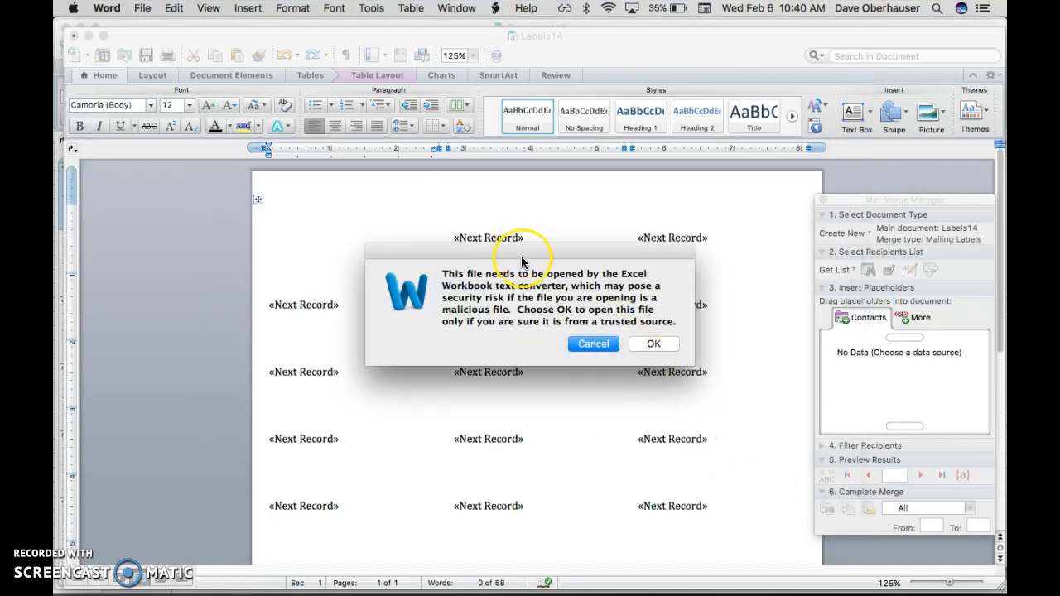
left_click(667, 346)
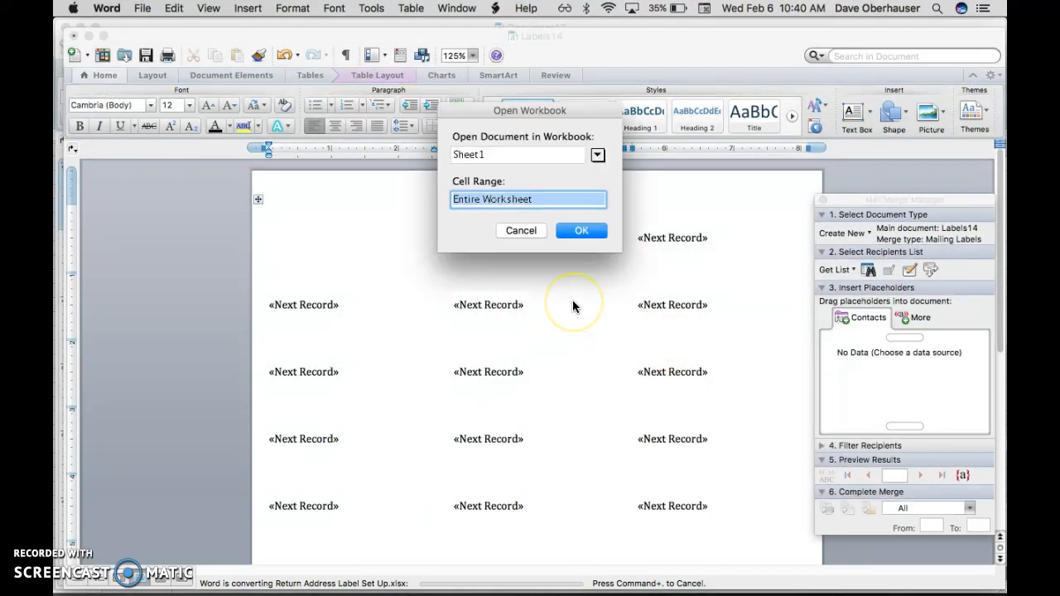
Step: Load the entire worksheet of Sheet1 from the workbook as the recipient list
left_click(597, 155)
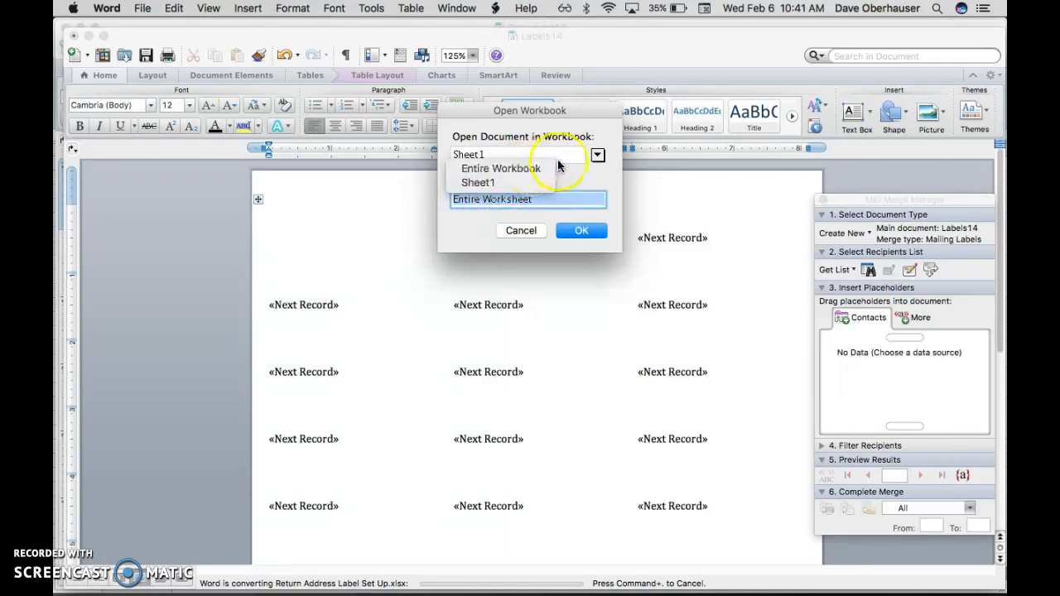
left_click(502, 184)
left_click(578, 232)
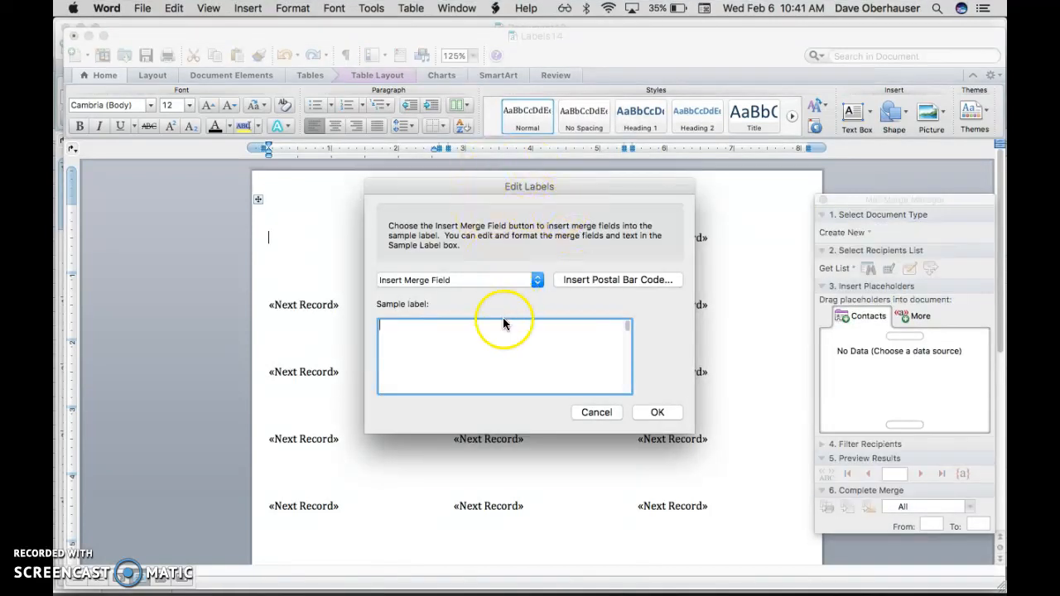
Step: Lay out the sample label with the Street field above a line of City, a comma, State and Zip, and apply it to all labels
left_click(480, 385)
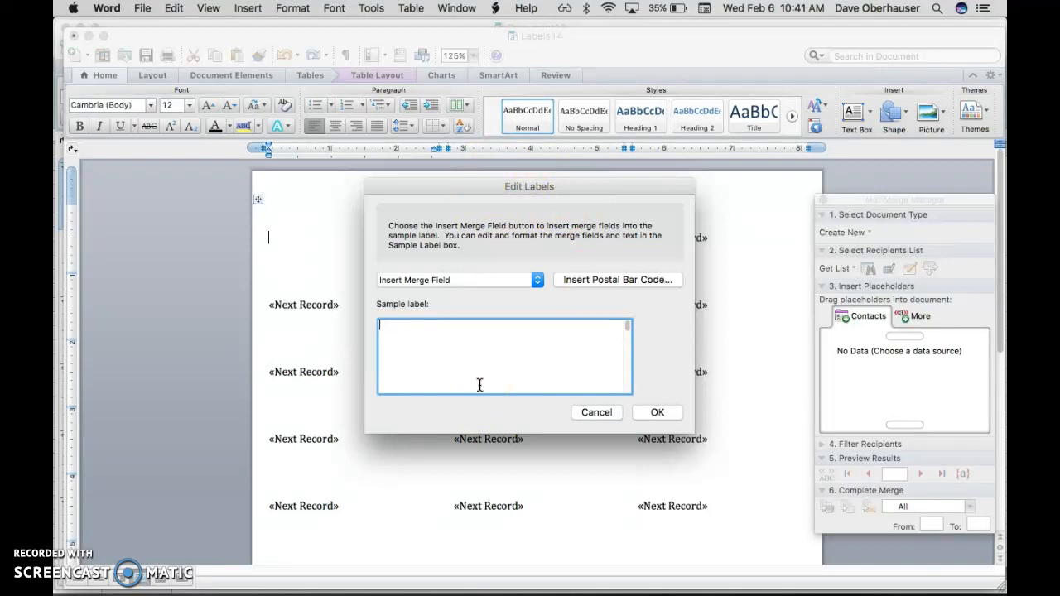
left_click(461, 282)
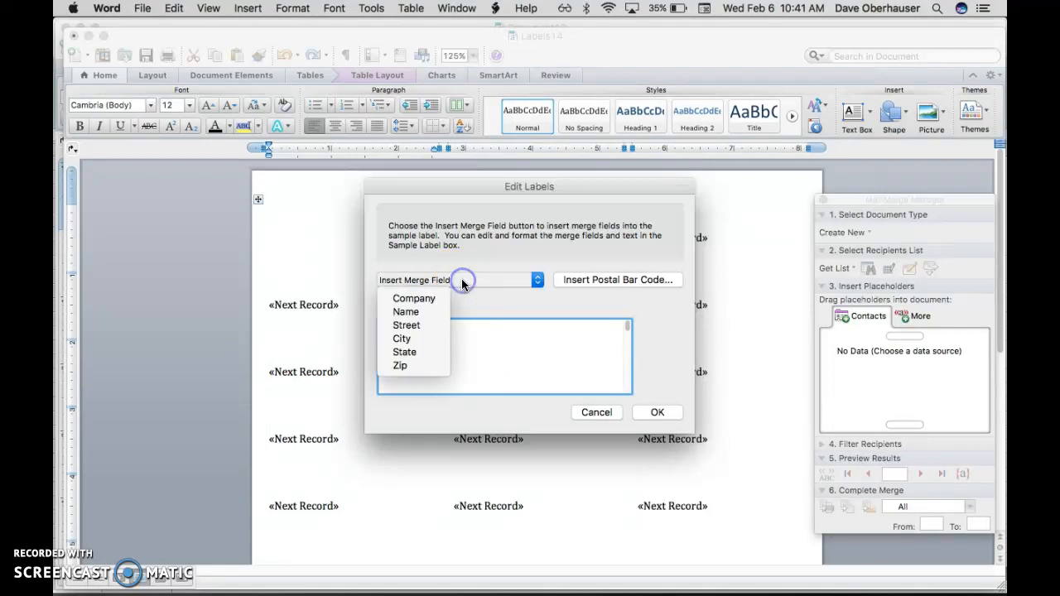
left_click(418, 327)
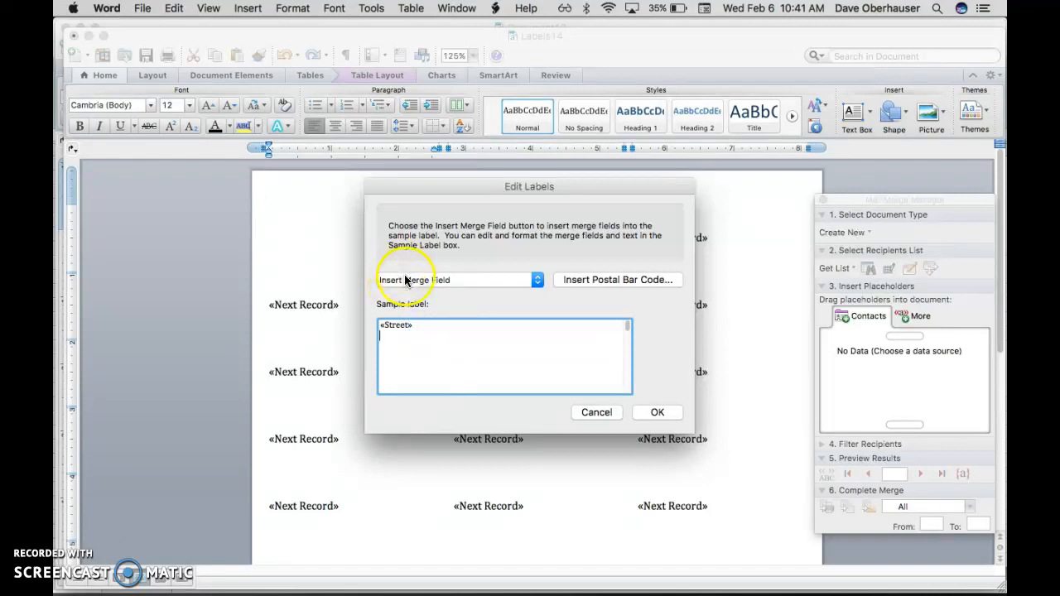
left_click(406, 280)
left_click(411, 340)
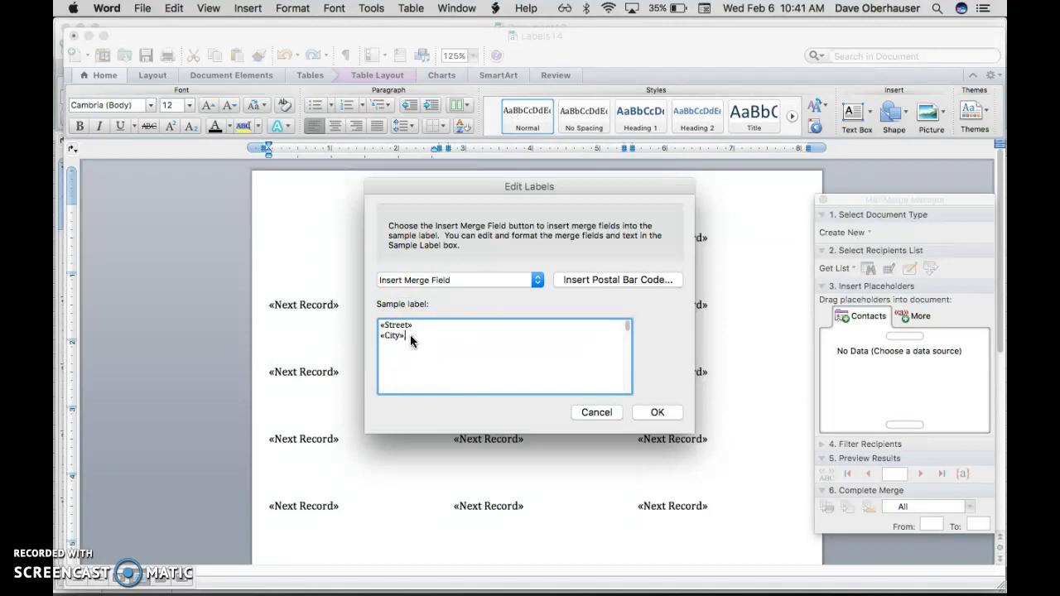
type(",")
left_click(414, 280)
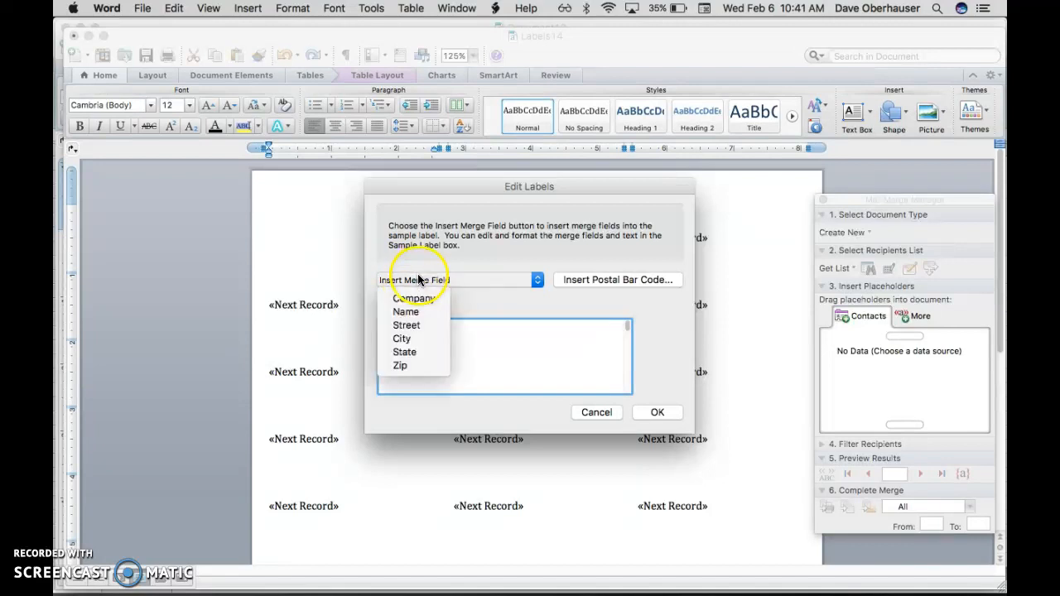
left_click(417, 355)
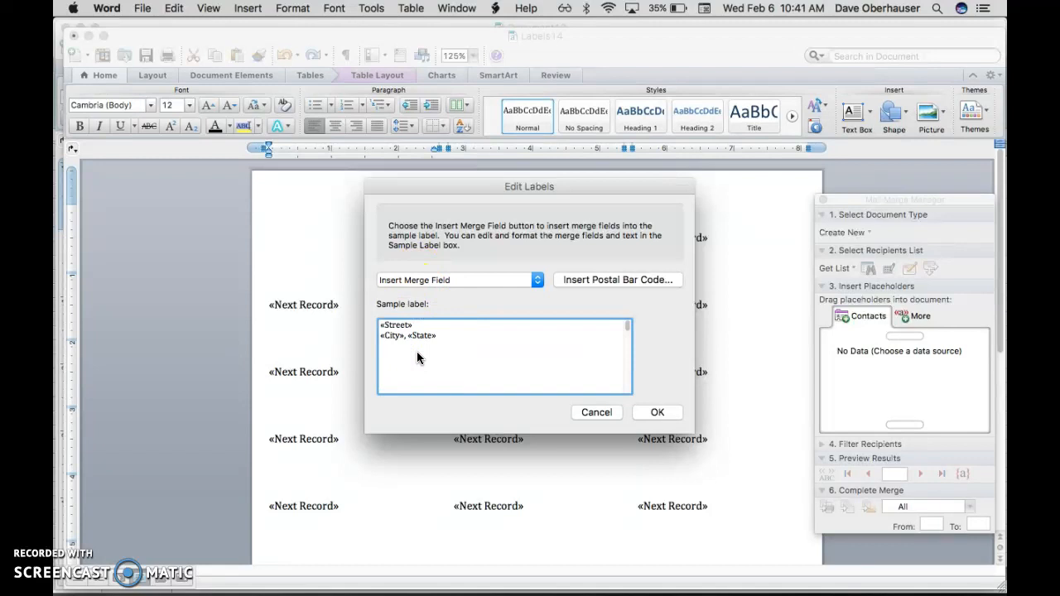
left_click(456, 279)
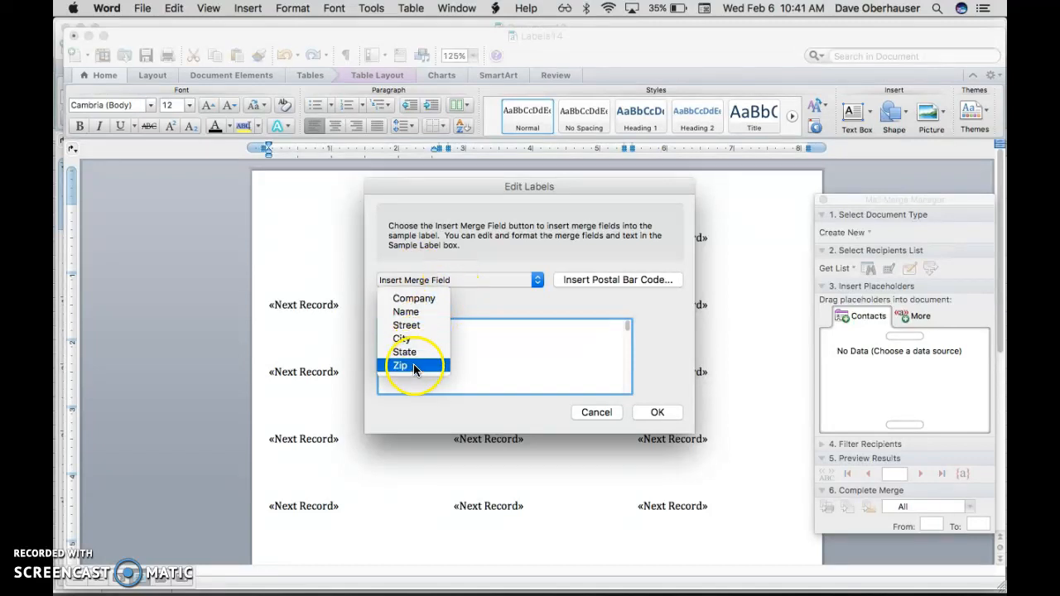
left_click(414, 367)
left_click(667, 414)
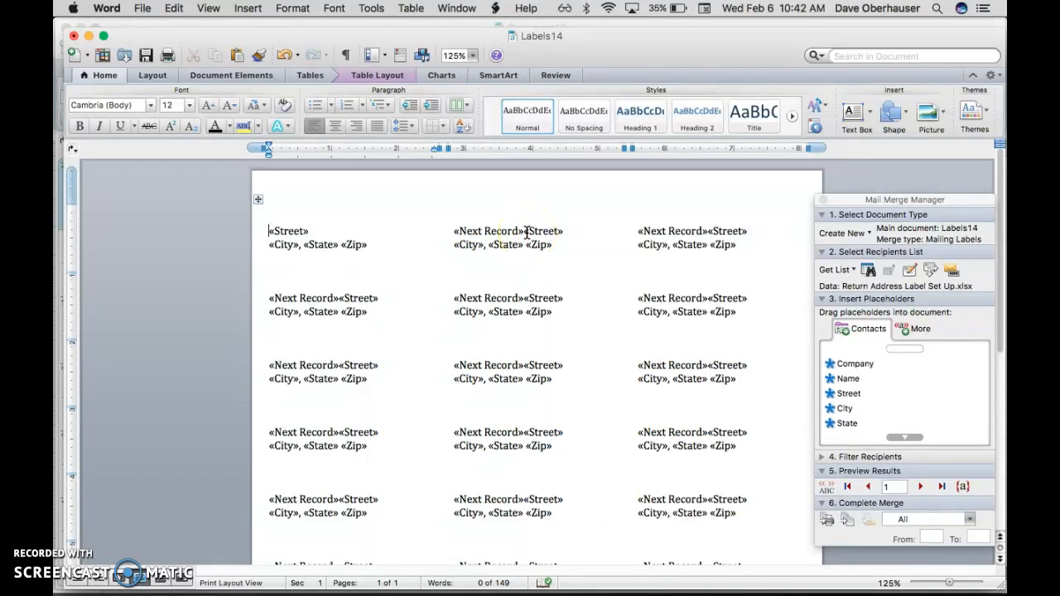
Step: Merge all records into a new document and check the resulting sheet of labels
left_click(912, 369)
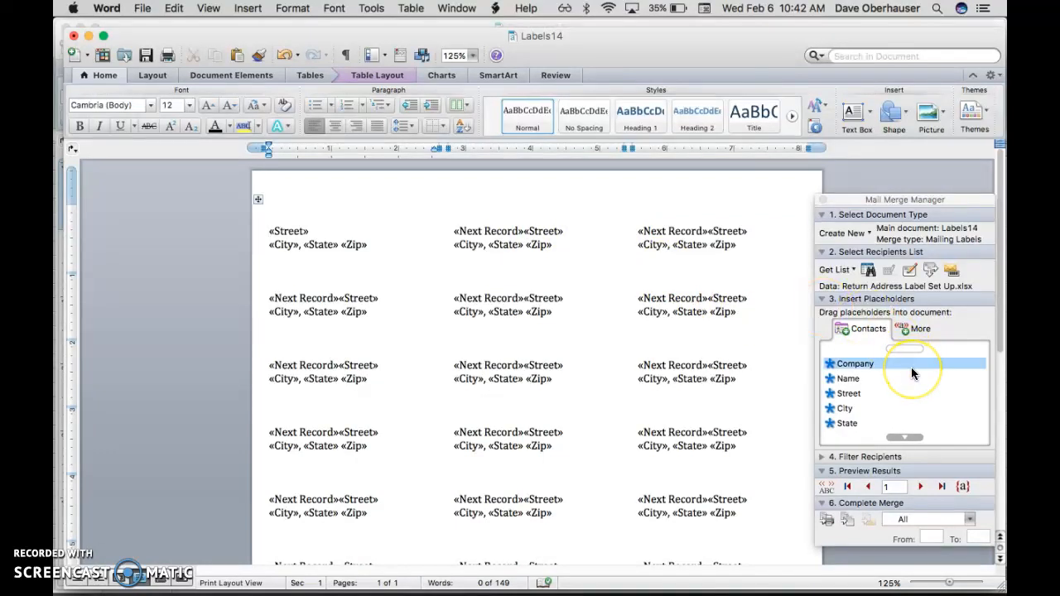
left_click(886, 394)
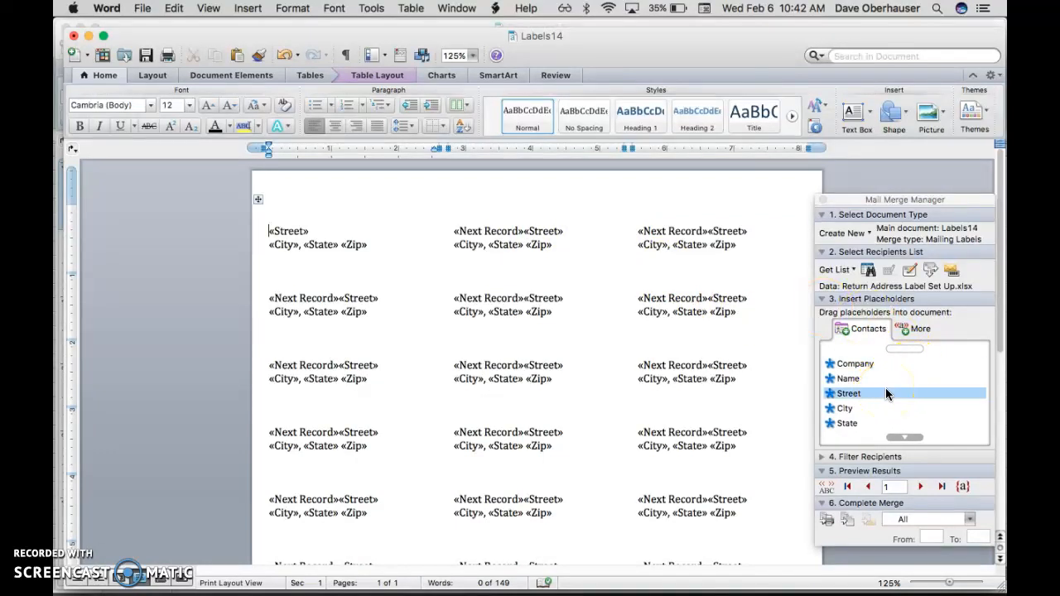
left_click(847, 520)
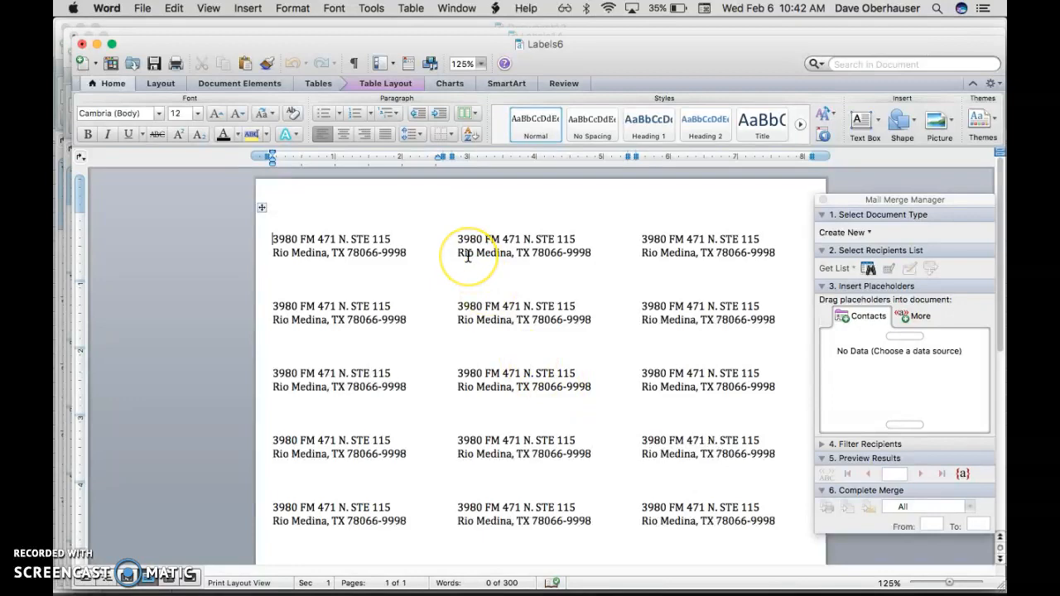
scroll(468, 257, "down", 2)
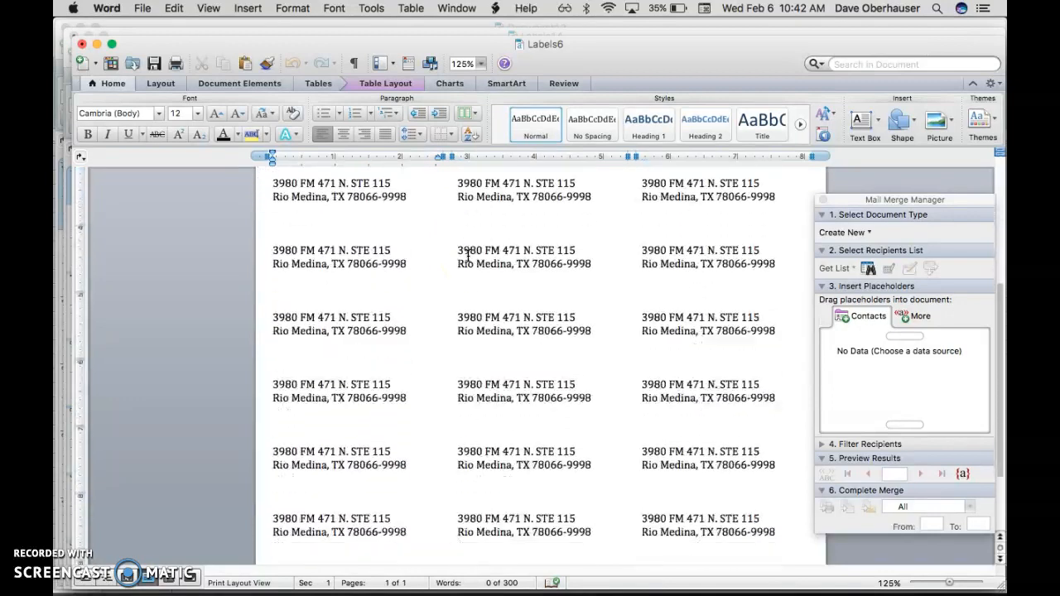
scroll(468, 257, "down", 1)
scroll(468, 256, "down", 1)
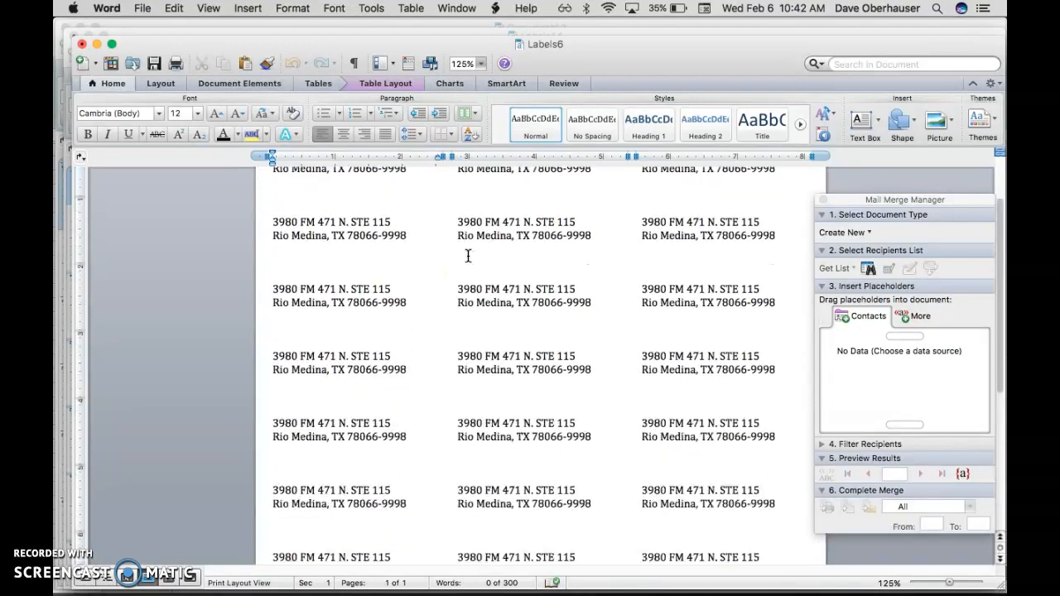
scroll(468, 255, "up", 2)
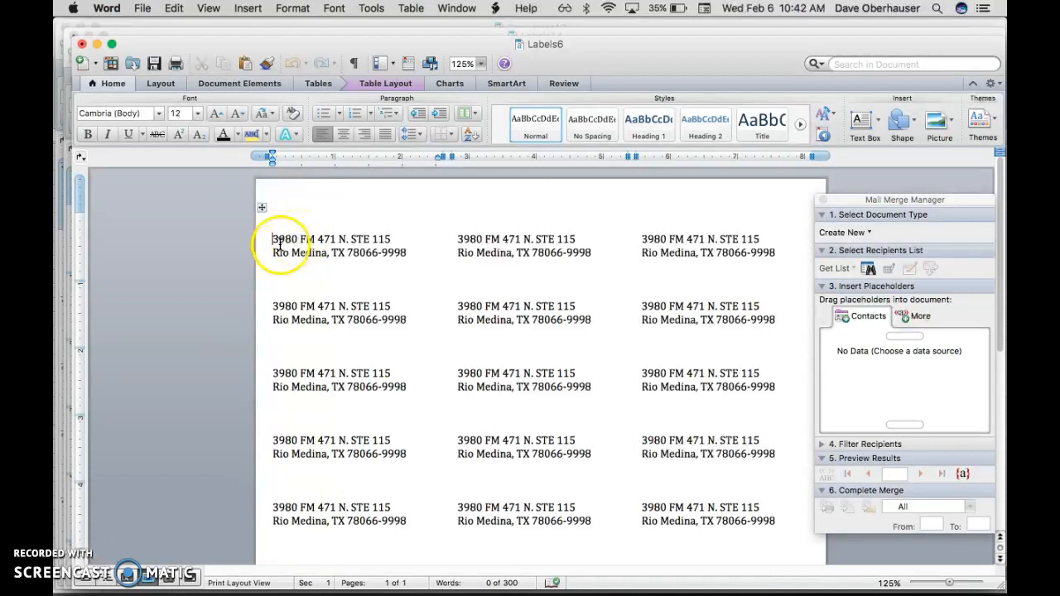
Step: Select all the text on the merged label sheet and set its font size to 11
left_click(141, 9)
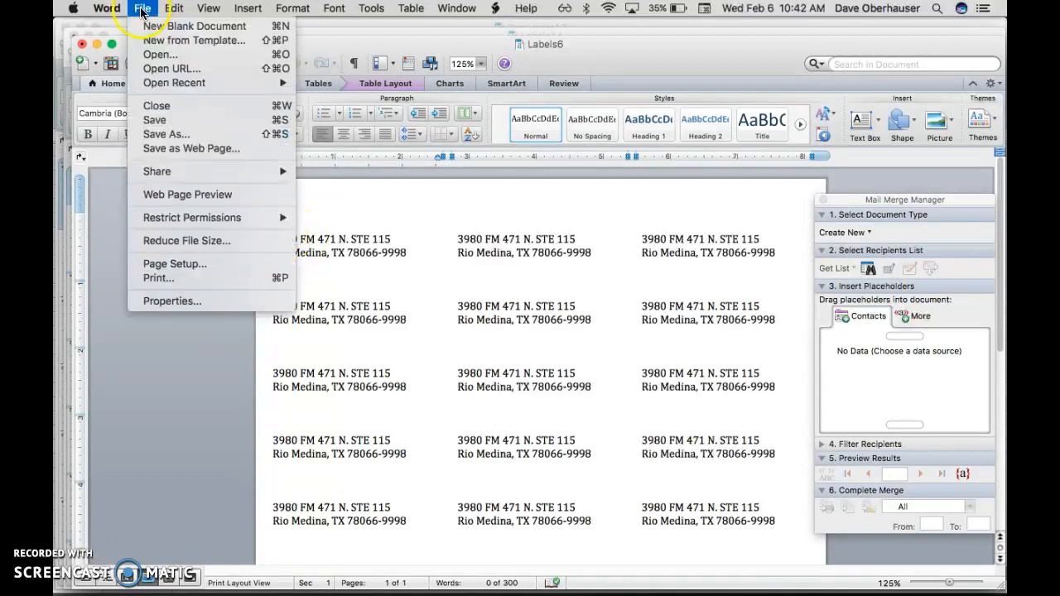
mouse_move(174, 10)
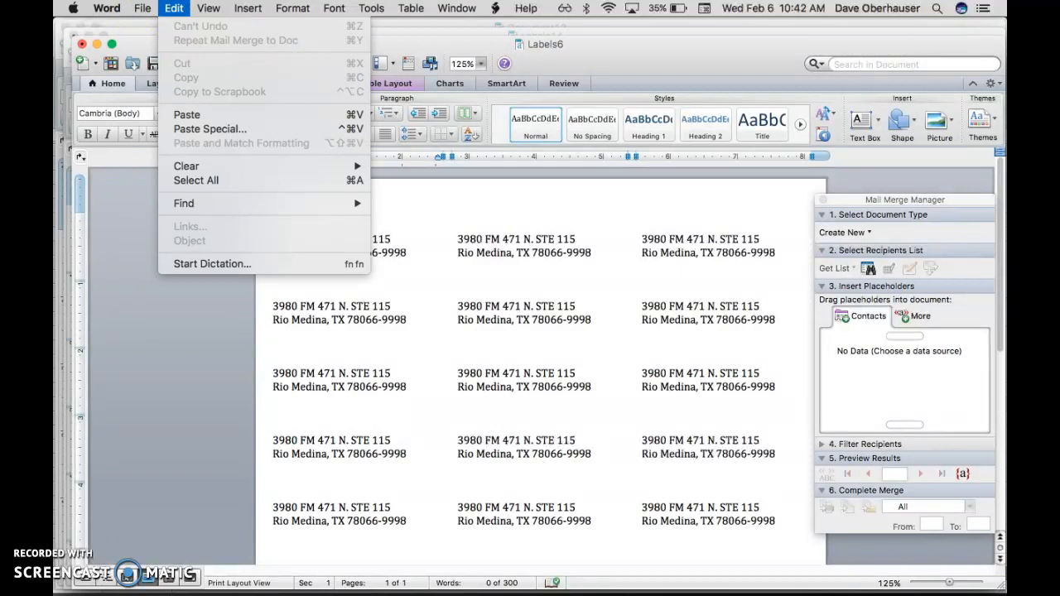
left_click(192, 183)
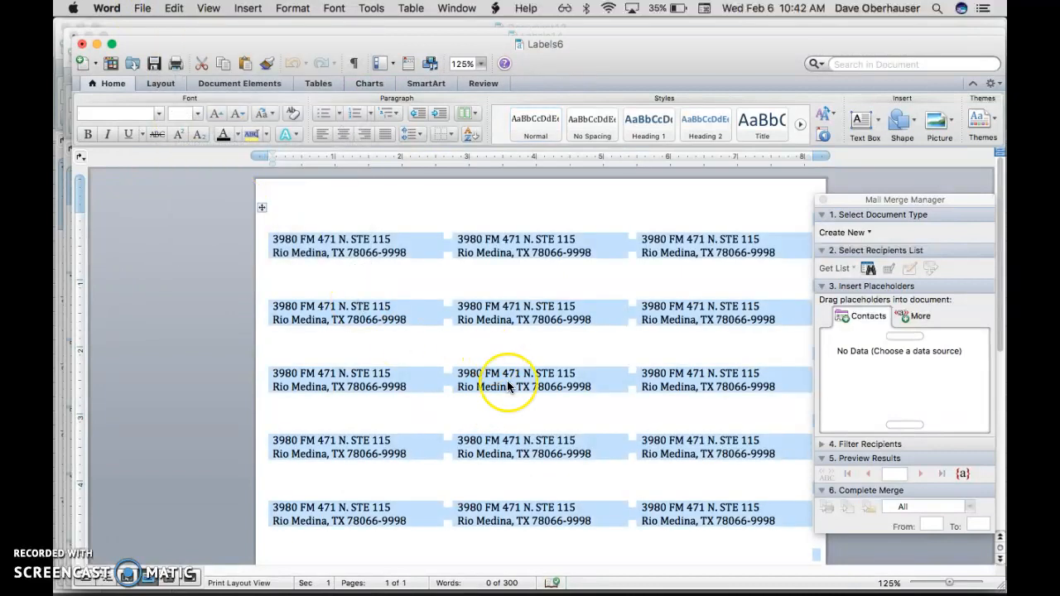
scroll(507, 380, "down", 3)
scroll(508, 386, "up", 3)
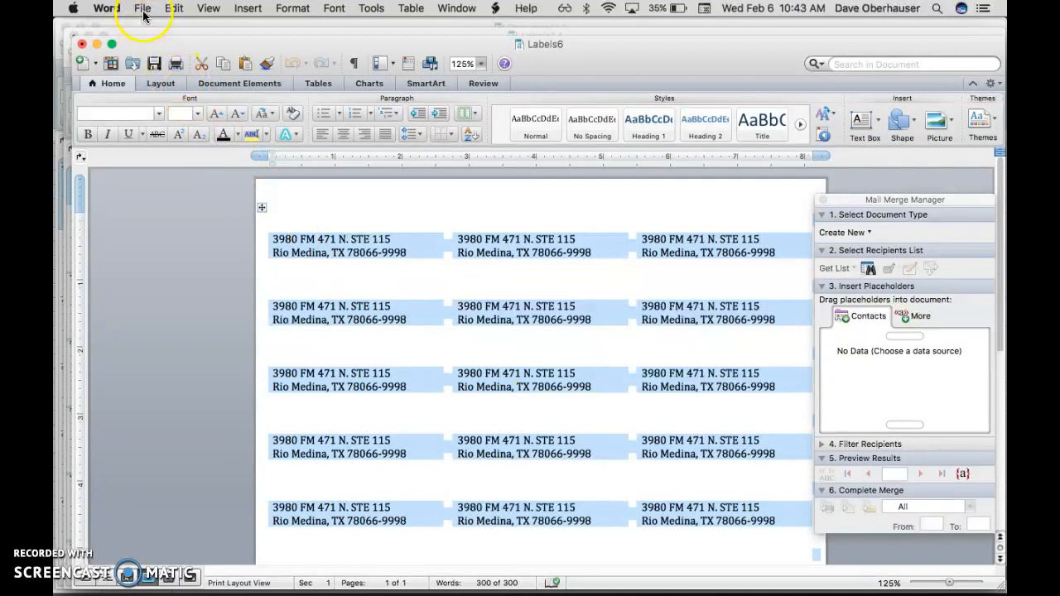
left_click(197, 113)
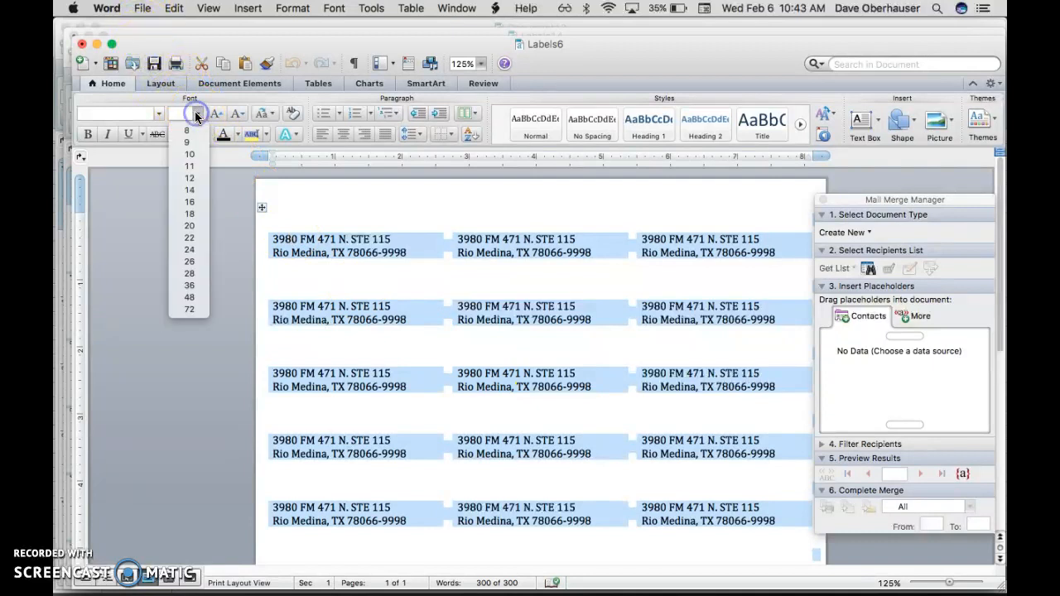
left_click(197, 165)
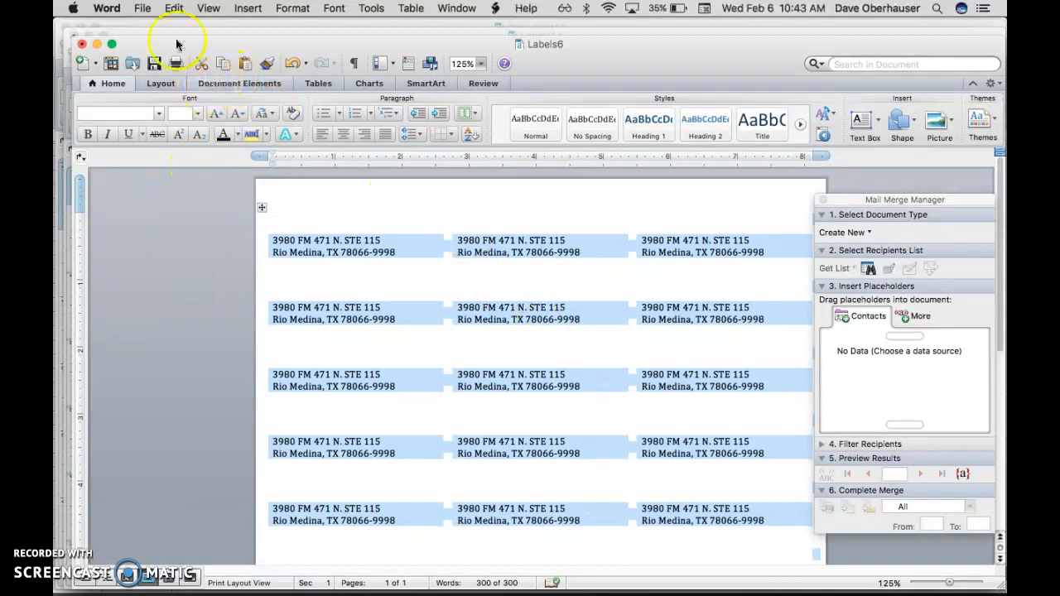
Step: Undo the font size change on the labels and clear the text selection
left_click(142, 8)
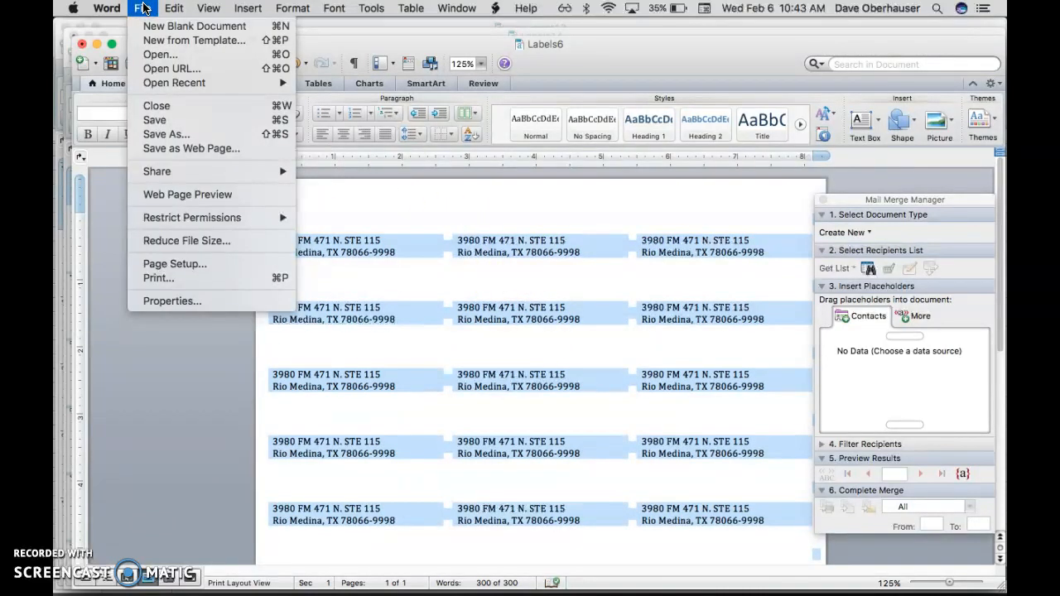
mouse_move(170, 9)
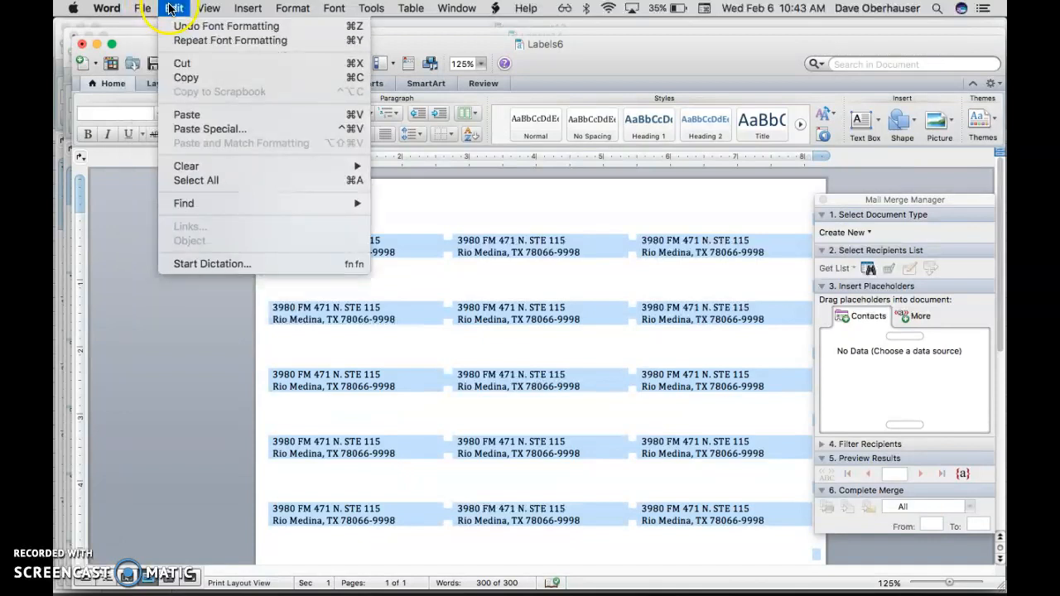
left_click(182, 32)
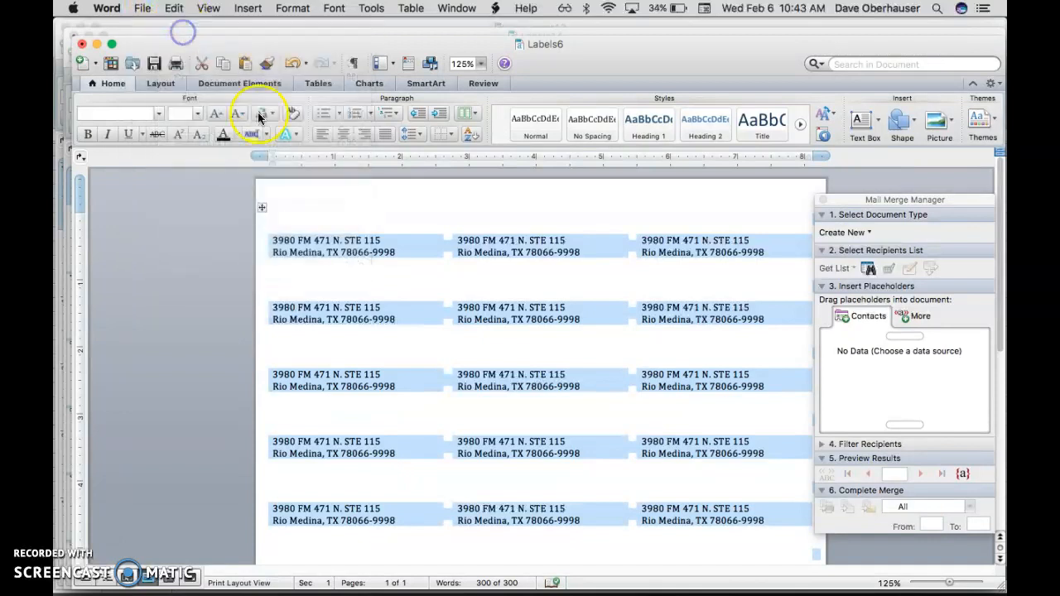
left_click(539, 336)
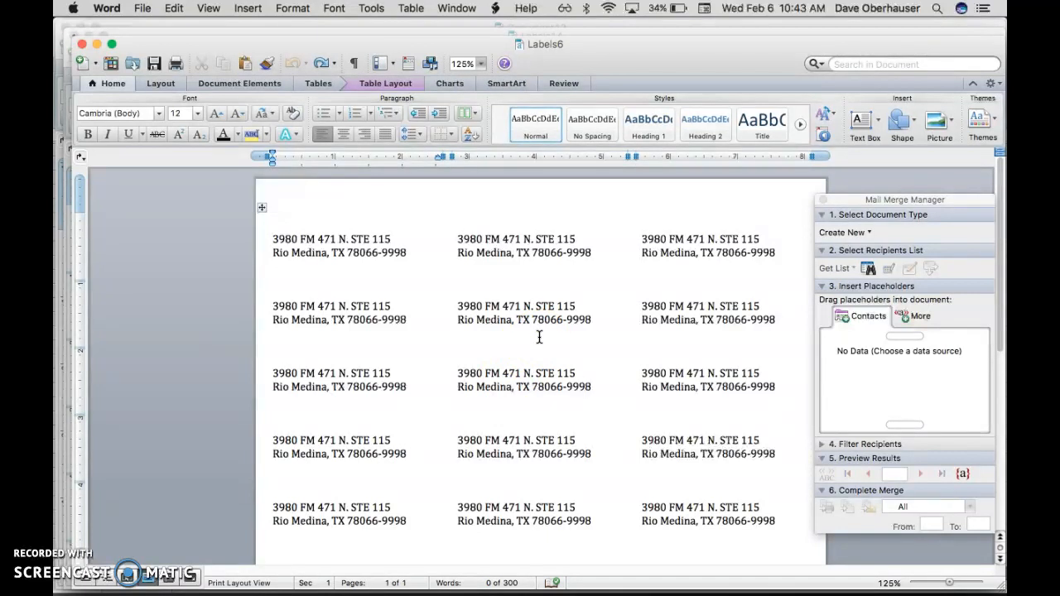
Step: Check the label sheet's print settings and preview, and leave without printing
left_click(142, 10)
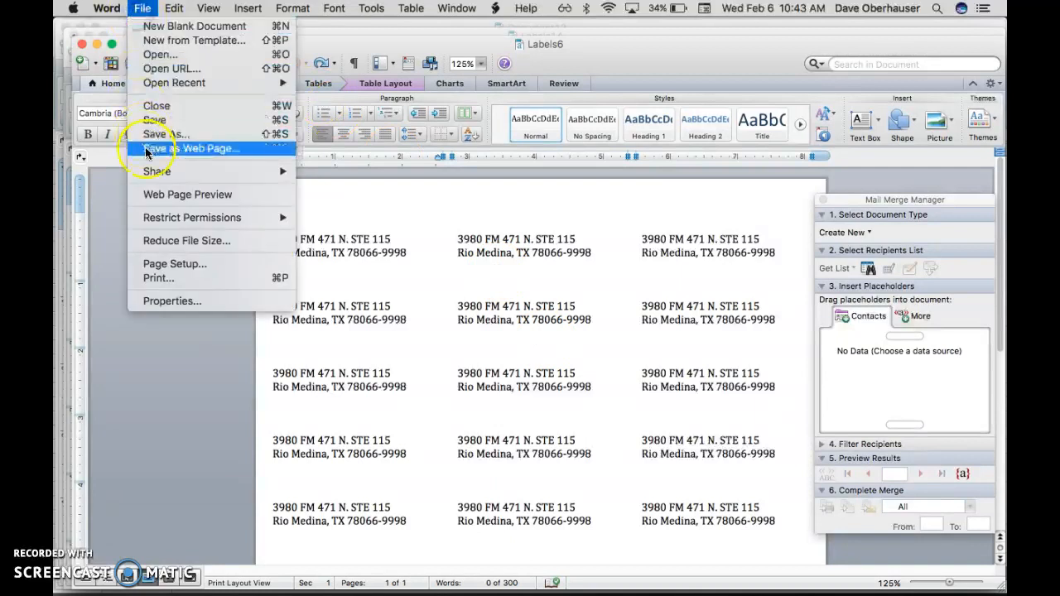
left_click(161, 277)
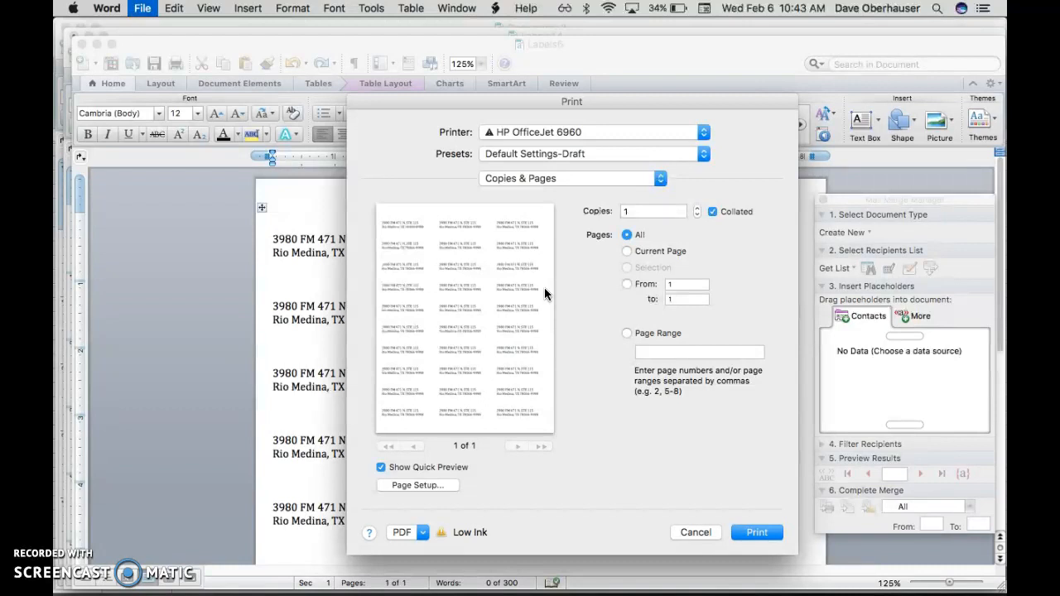
left_click(696, 534)
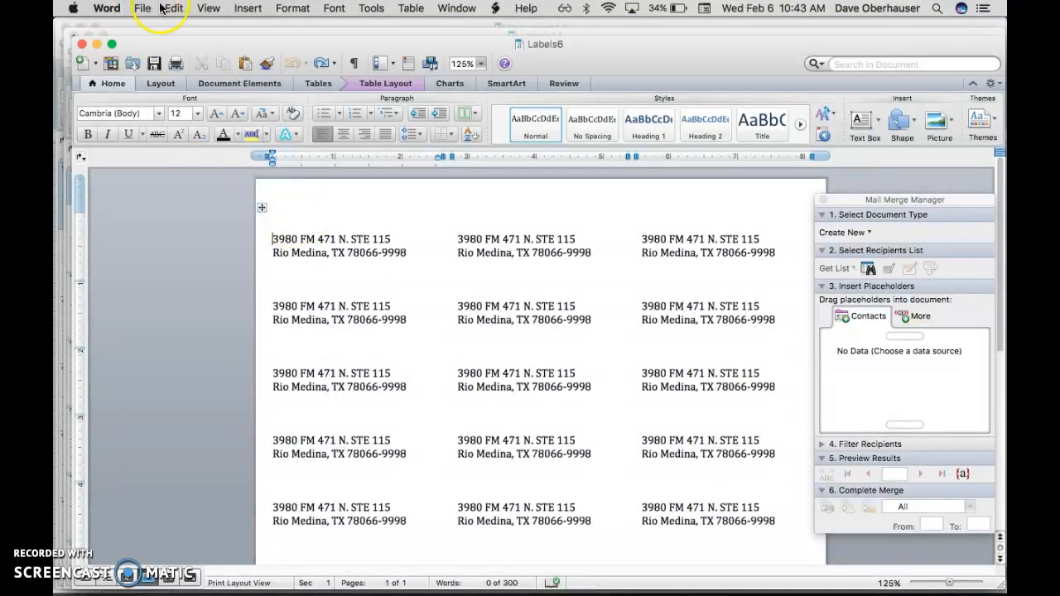
Step: Close the merged Labels6 sheet and the Labels14 merge document without saving Labels14
left_click(173, 8)
left_click(192, 179)
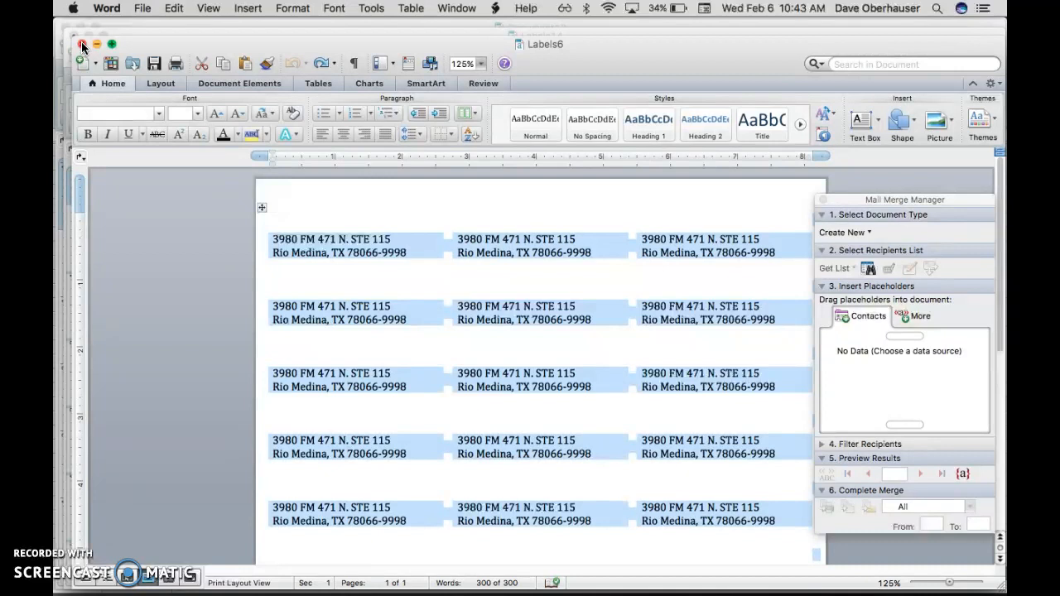
left_click(82, 46)
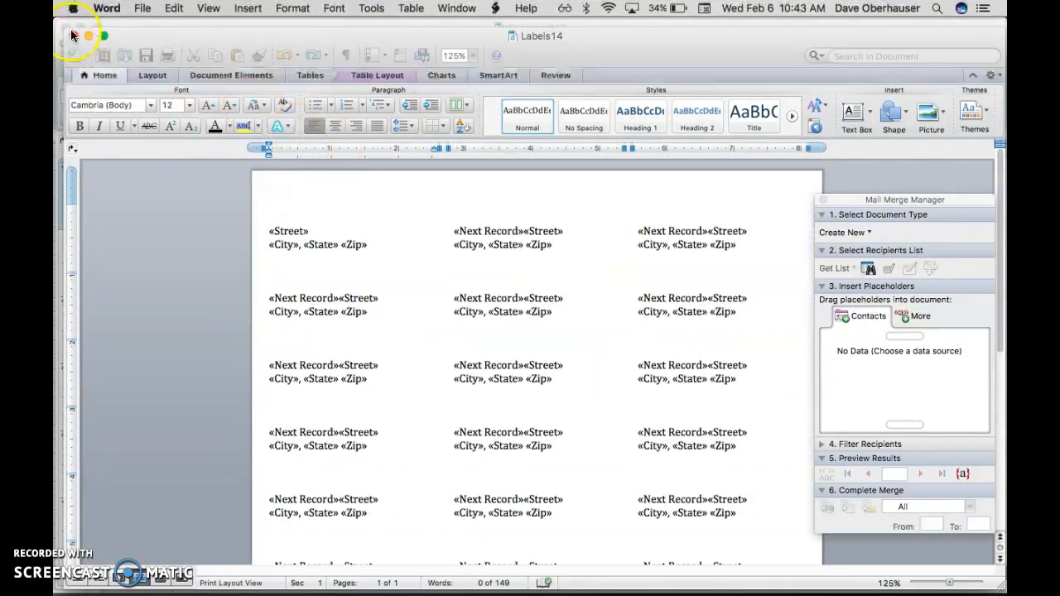
left_click(73, 35)
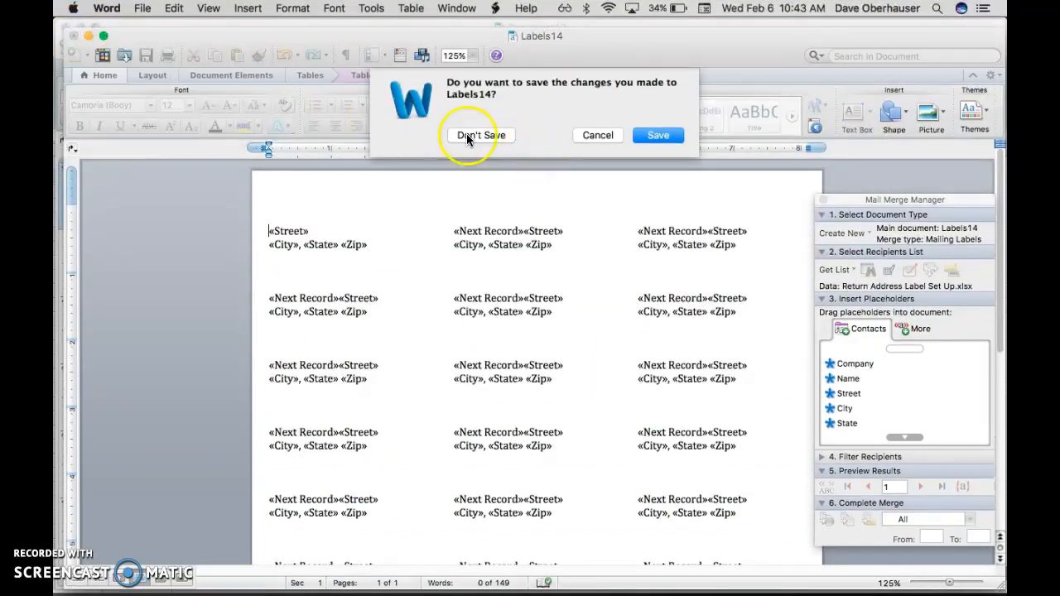
left_click(481, 135)
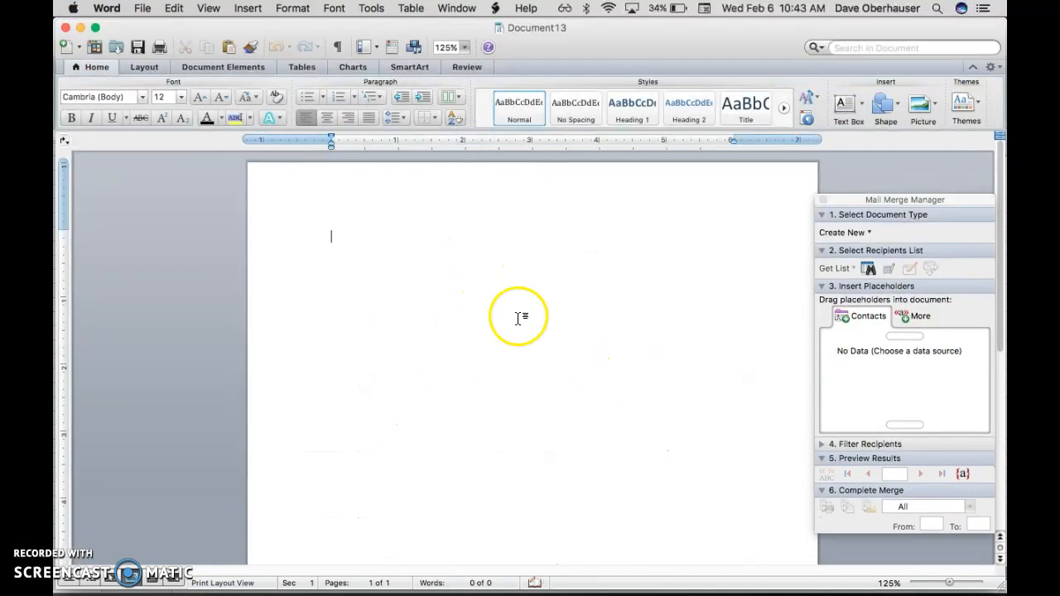
Step: Review the font size choices in the label setup and create a blank full-page sheet of Avery standard 5160 labels
left_click(369, 8)
left_click(377, 275)
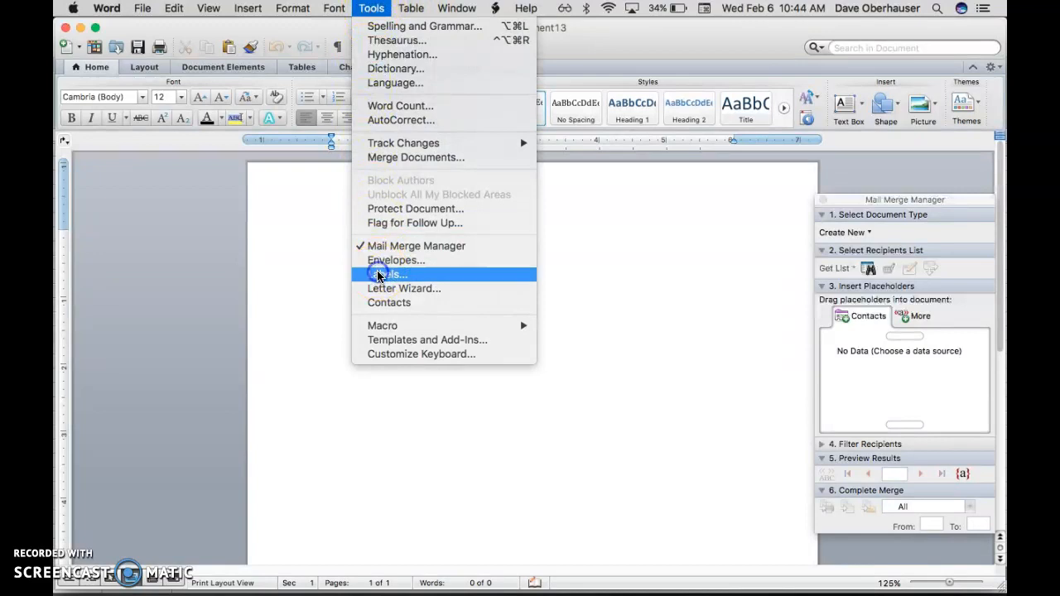
left_click(885, 190)
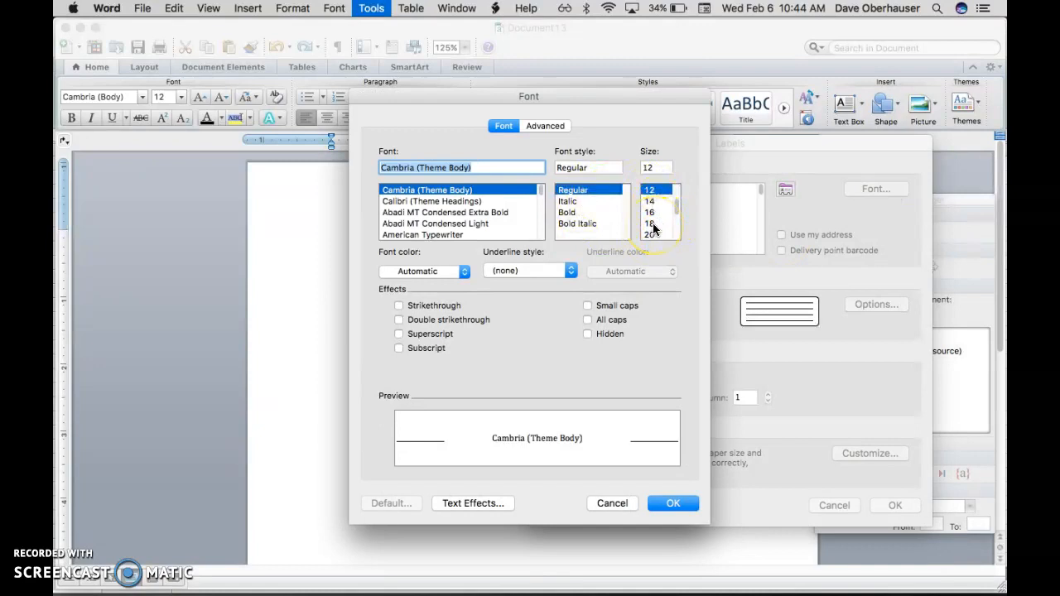
scroll(666, 204, "up", 3)
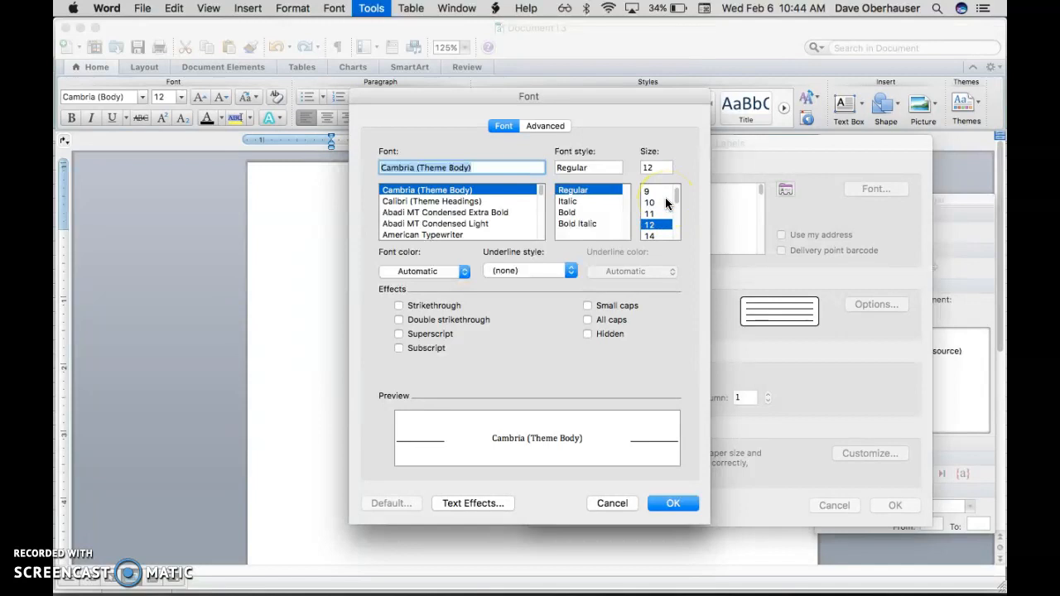
left_click(610, 503)
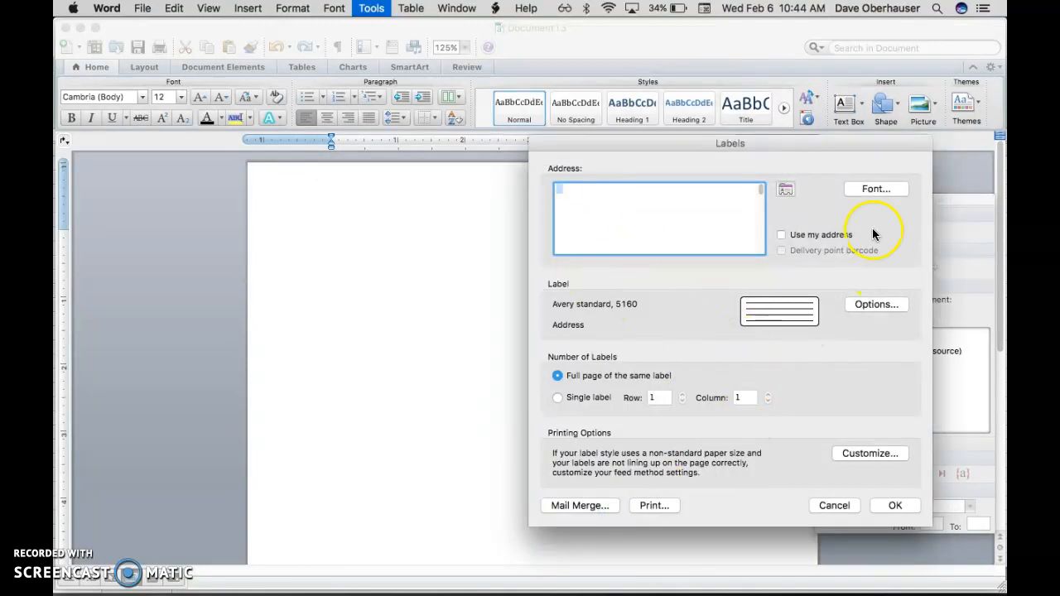
left_click(881, 505)
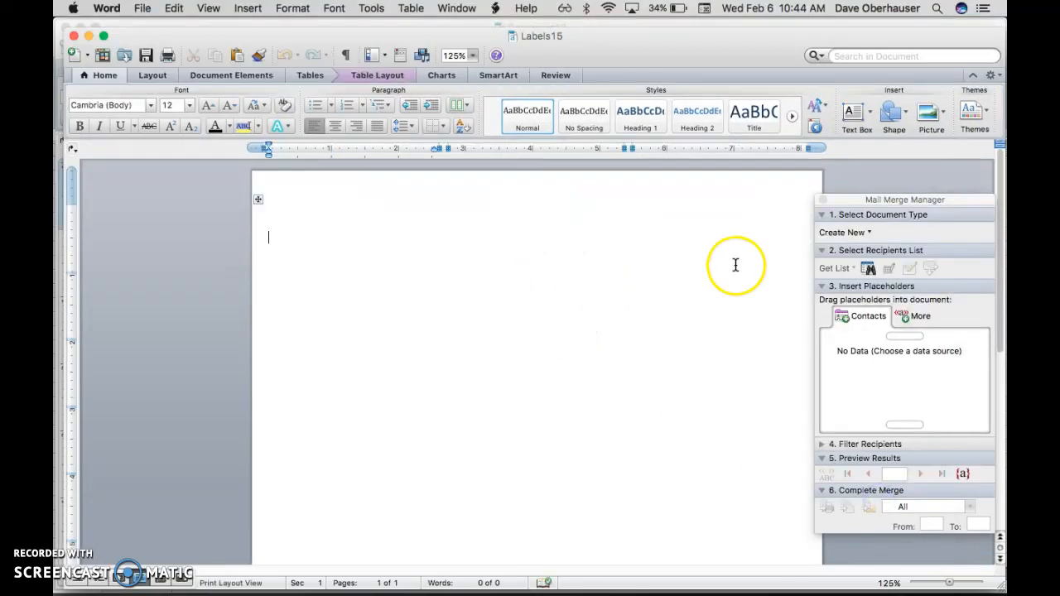
Step: Reopen the label setup and start a mail merge for Avery standard 5160 labels
left_click(411, 9)
left_click(371, 8)
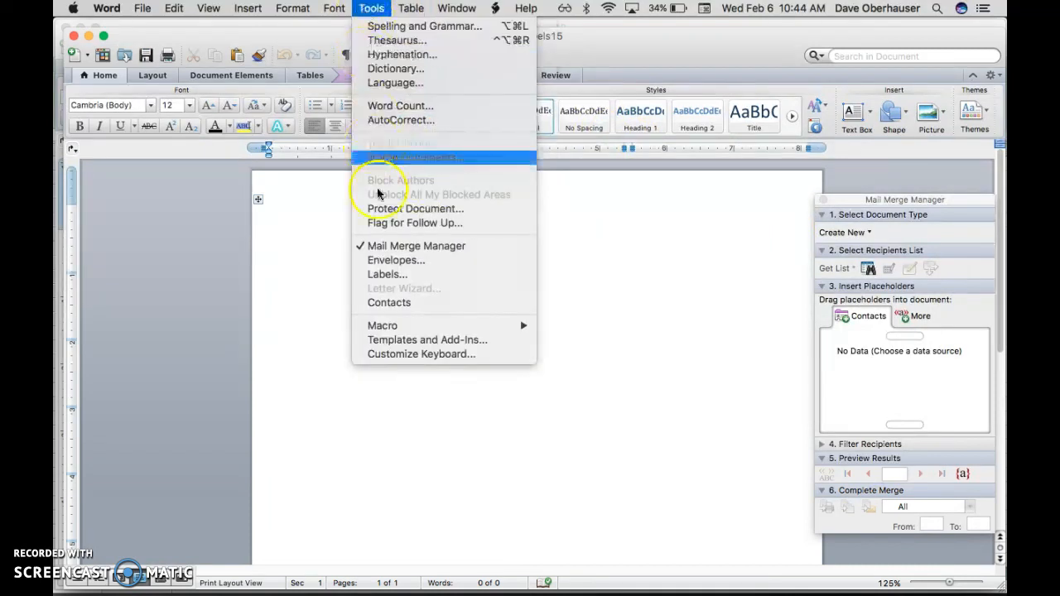
left_click(389, 271)
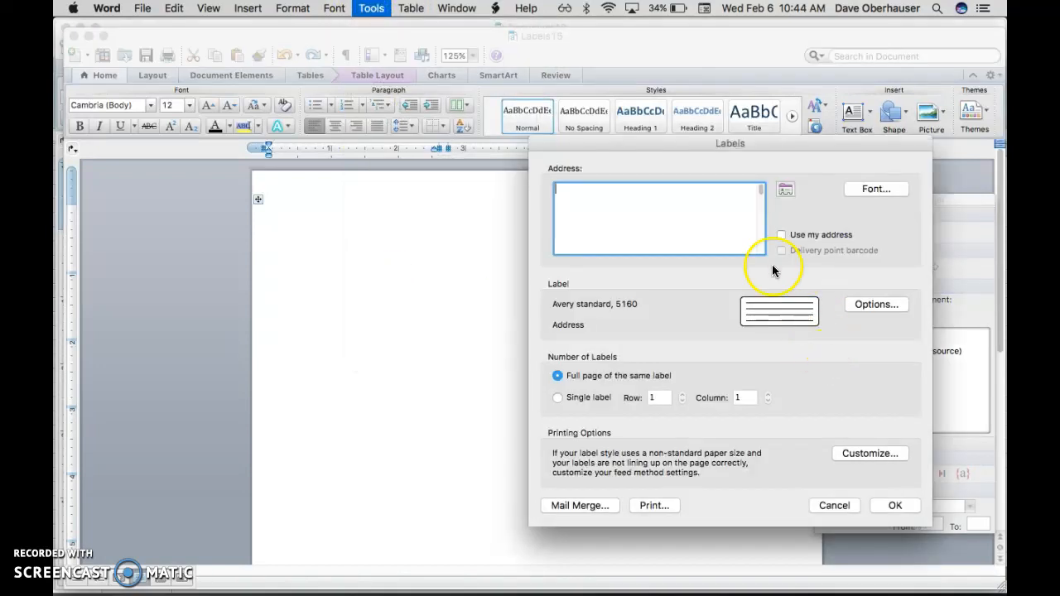
left_click(579, 506)
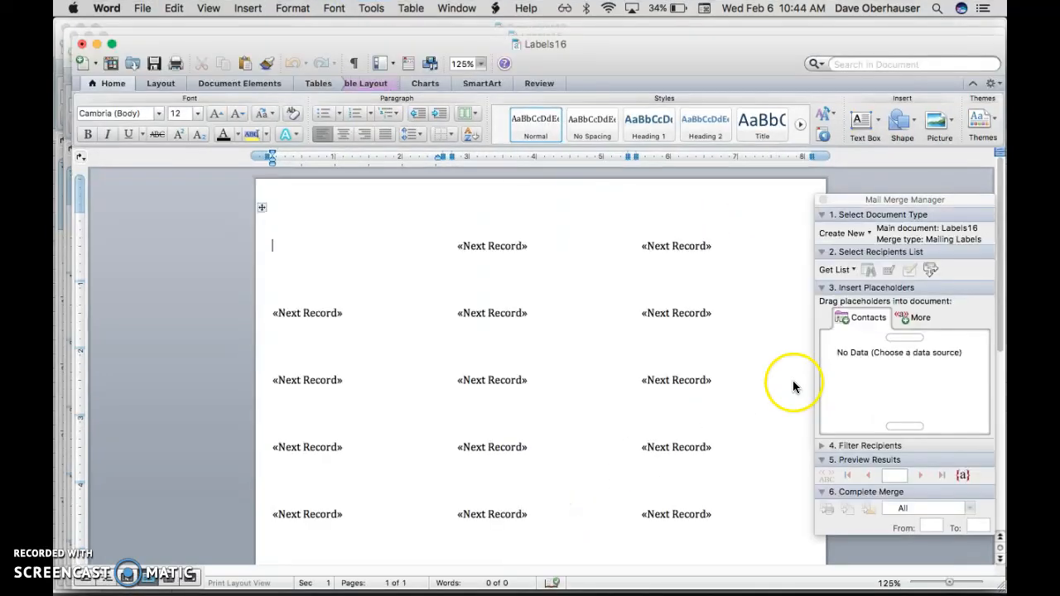
Step: Open Return Address Label Set Up from the 3 Marketing folder as the data source and load the entire worksheet of Sheet1
left_click(836, 270)
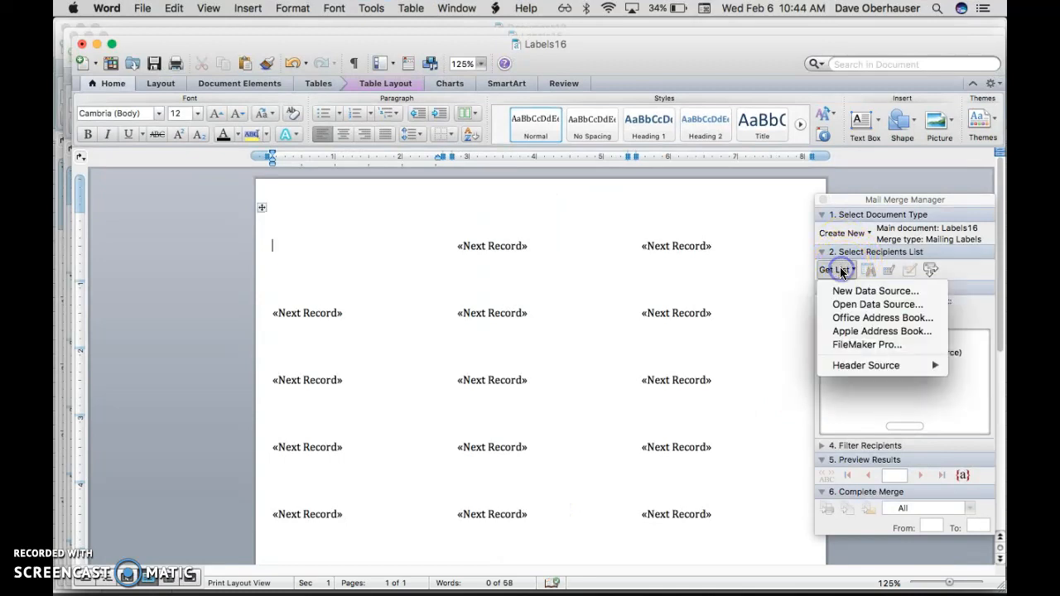
left_click(853, 304)
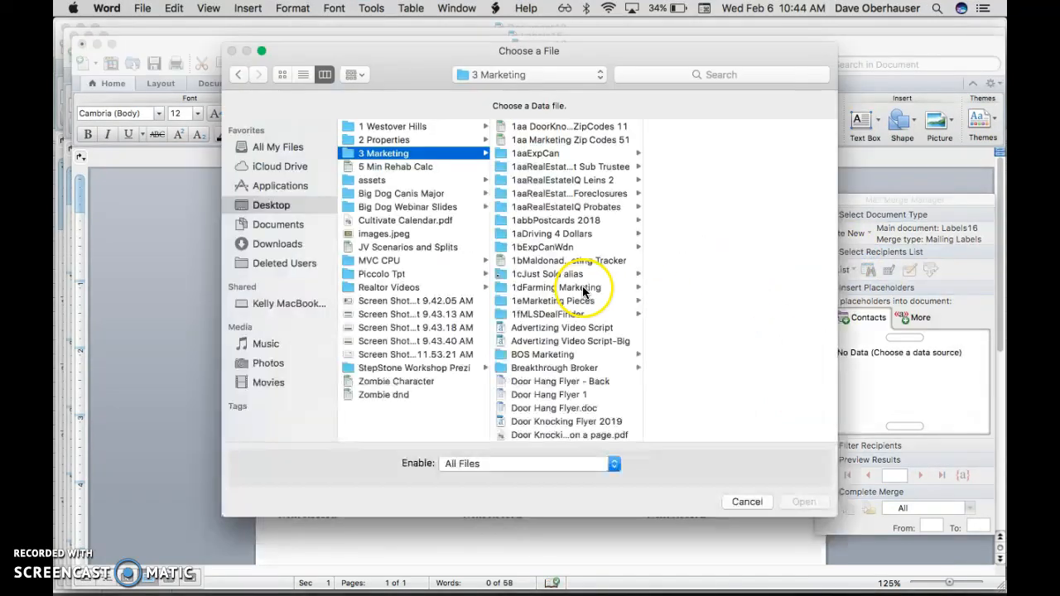
scroll(580, 323, "down", 10)
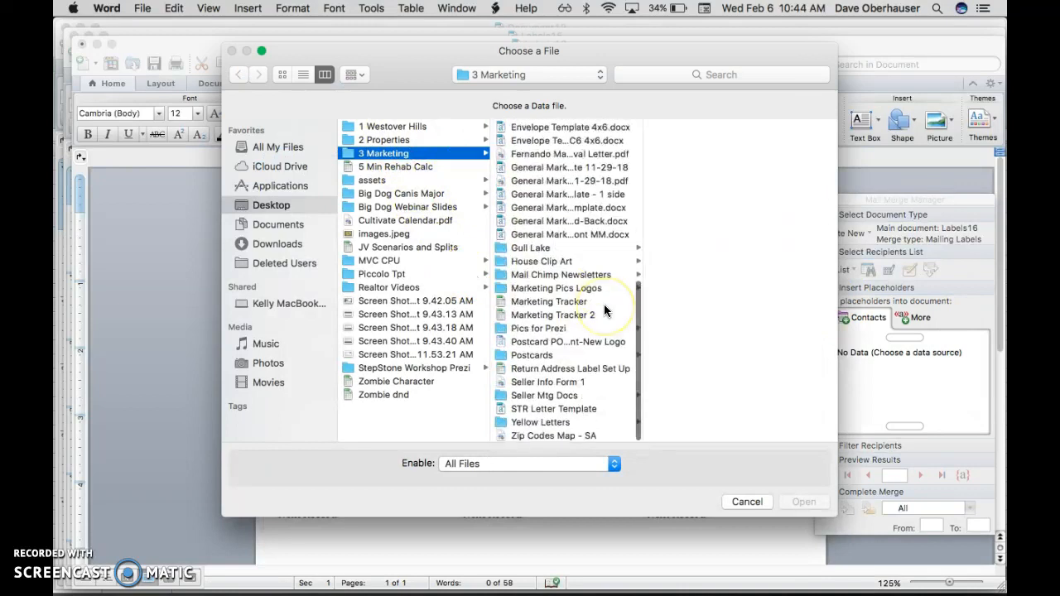
double_click(580, 369)
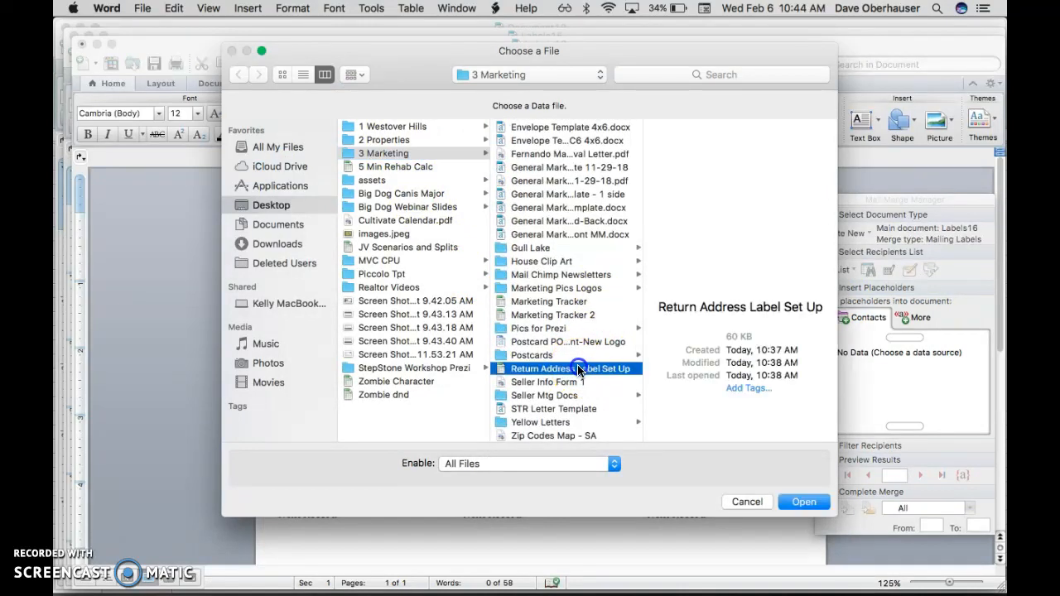
left_click(643, 345)
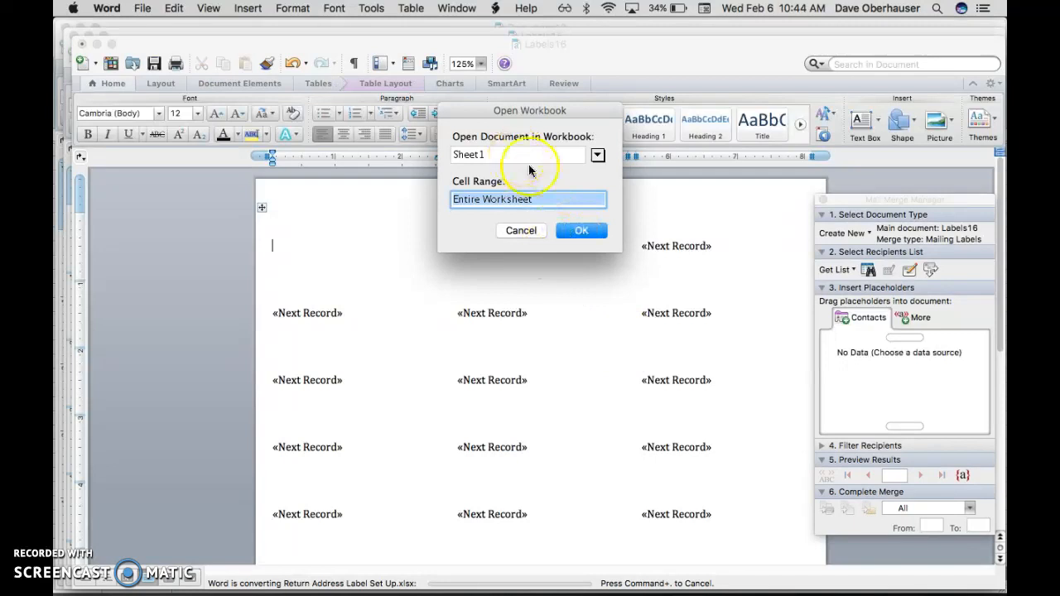
left_click(575, 227)
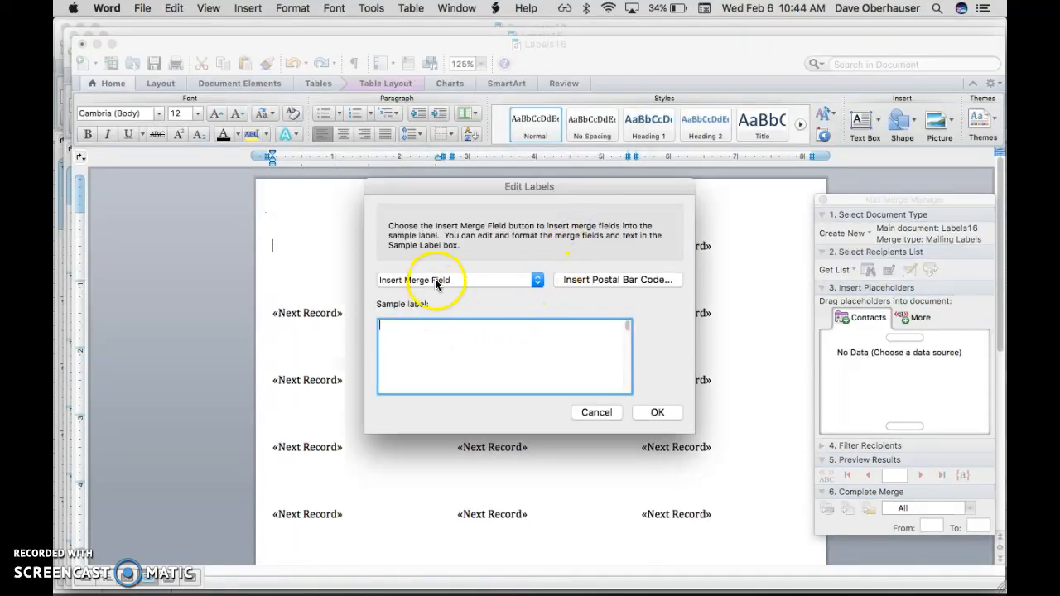
Step: Compose the sample label with Street on the first line and City, a comma, State and Zip on the second, and apply it
left_click(435, 280)
left_click(429, 326)
left_click(427, 280)
left_click(427, 338)
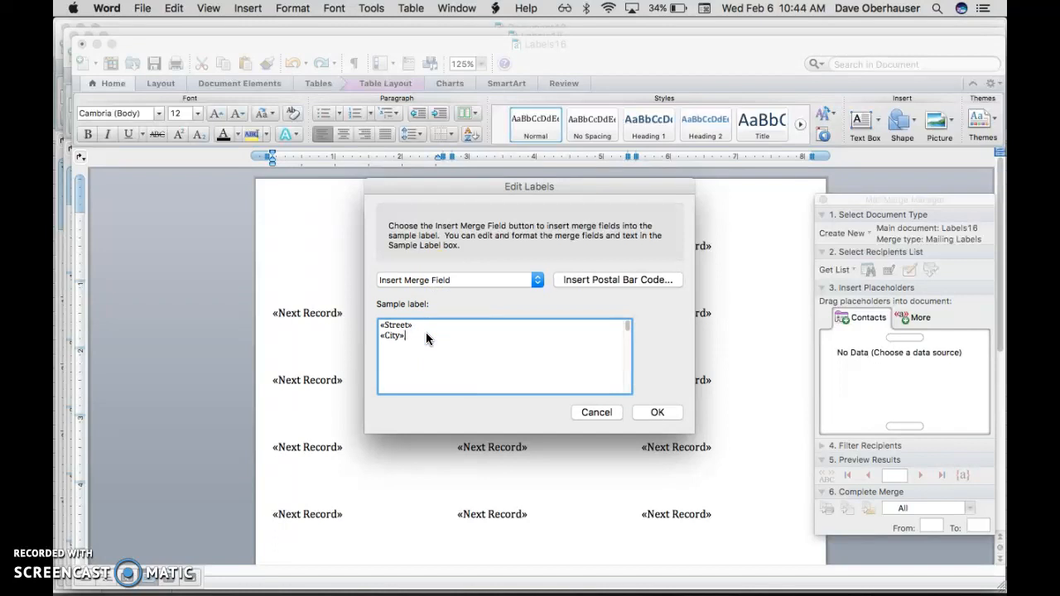
left_click(434, 282)
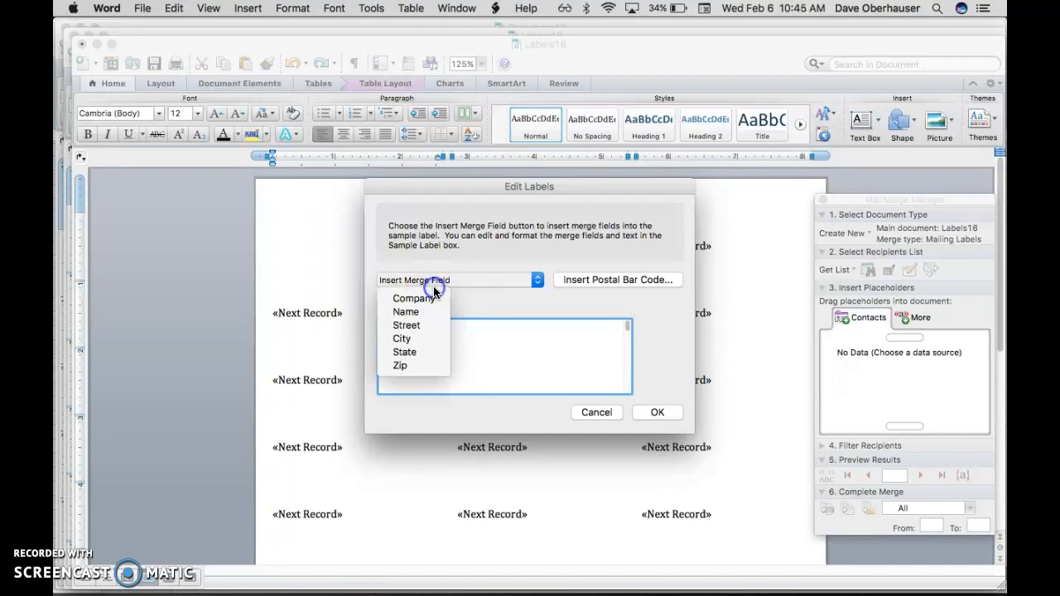
left_click(429, 351)
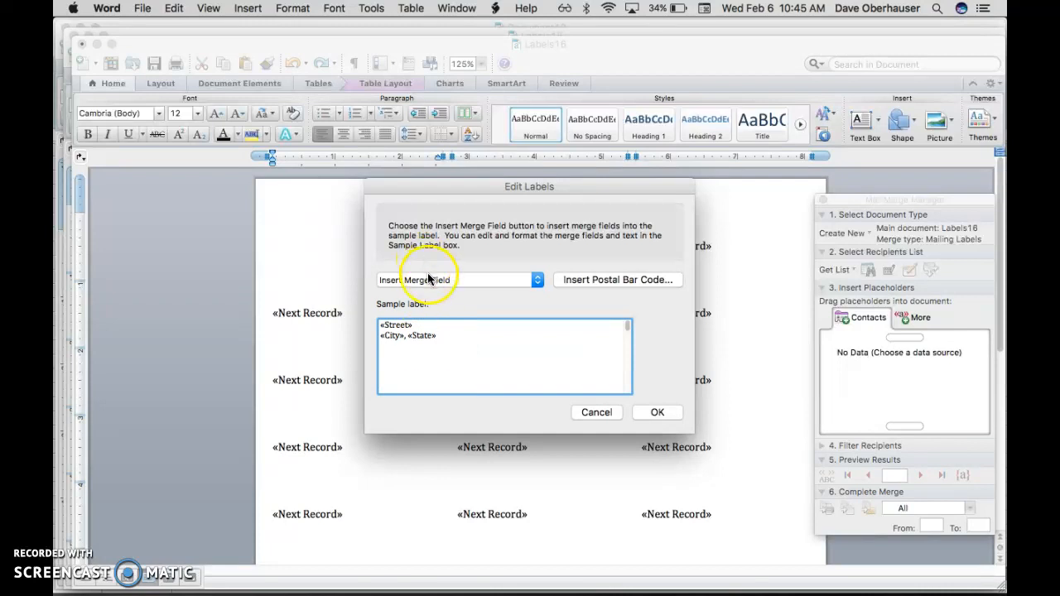
left_click(428, 279)
left_click(420, 366)
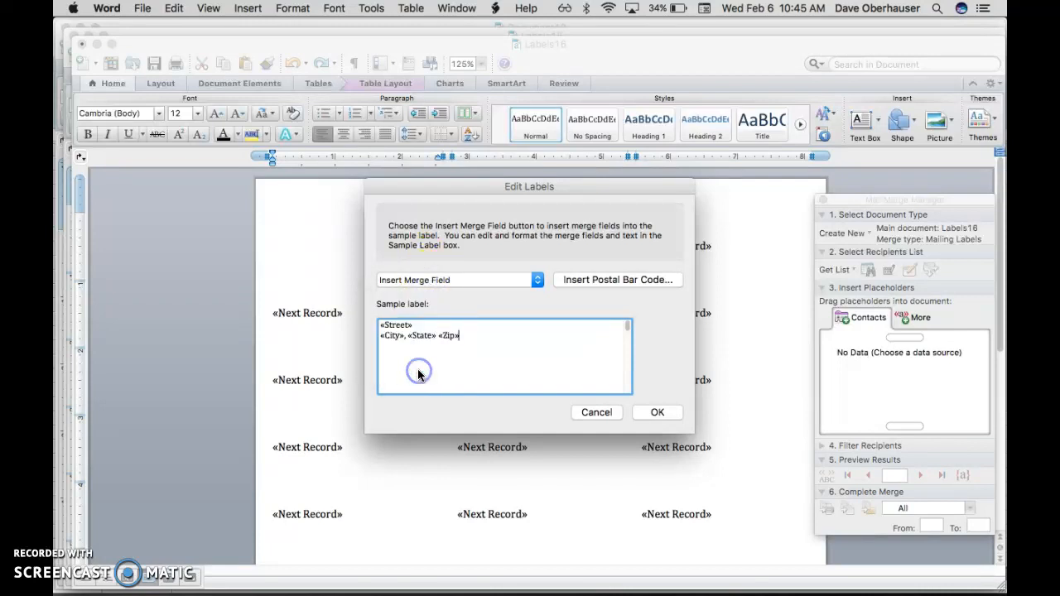
left_click(669, 415)
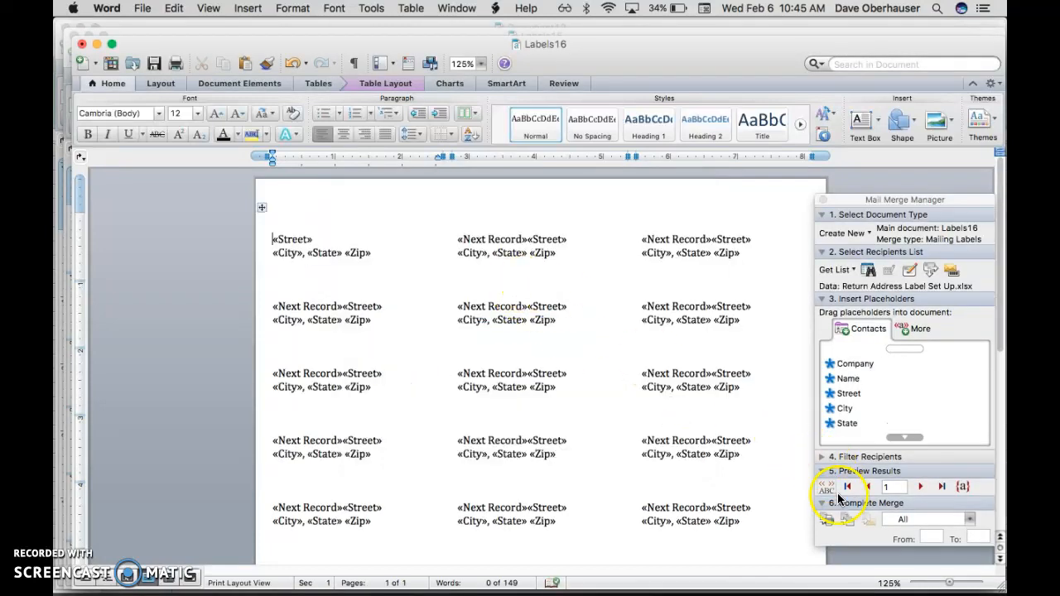
Step: Merge all records into a new document and look over the full sheet of return address labels
left_click(845, 523)
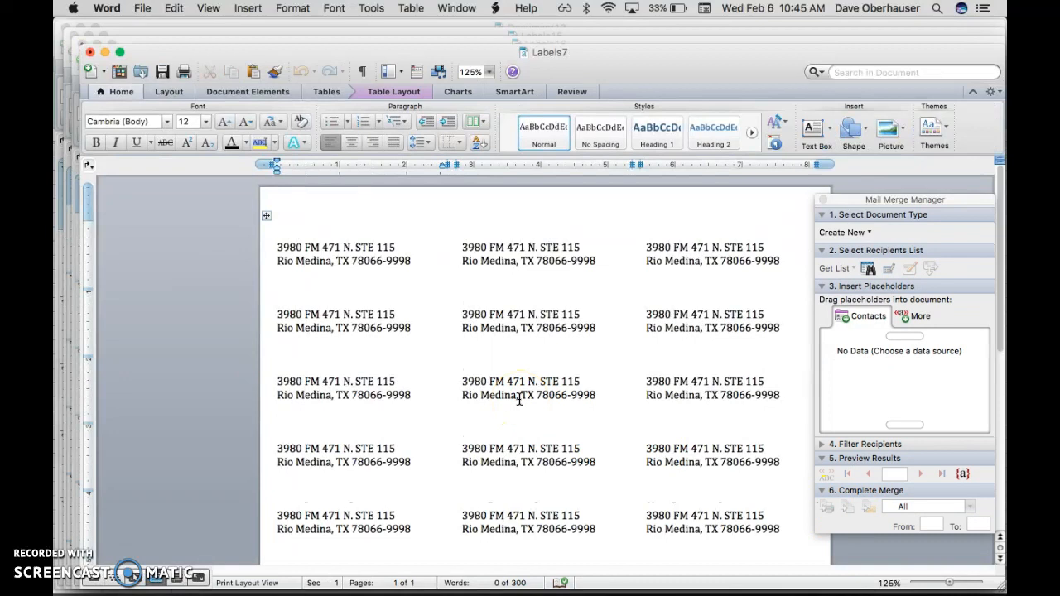
scroll(546, 293, "down", 4)
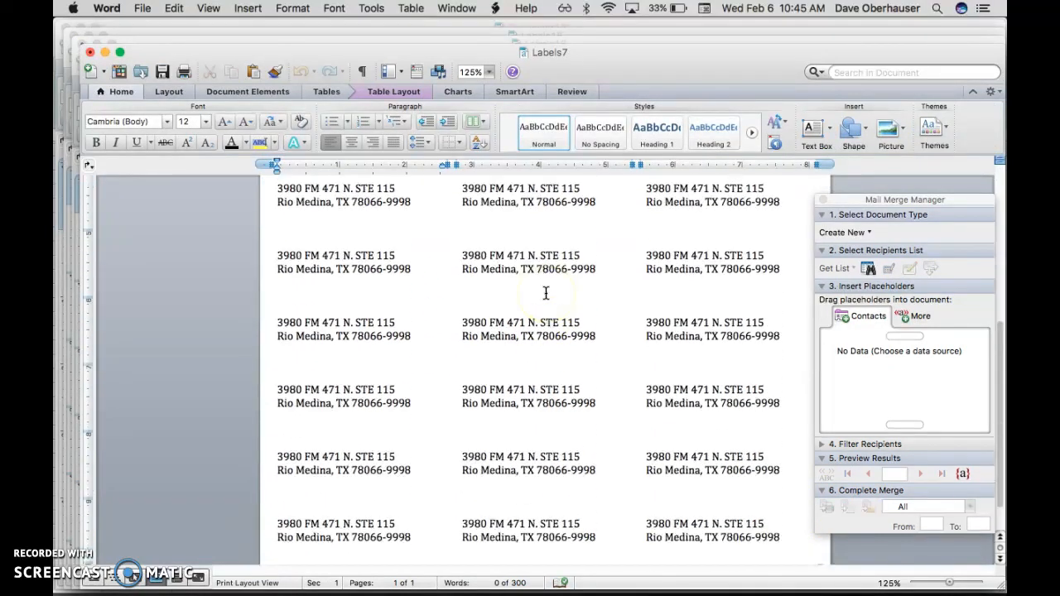
scroll(546, 293, "up", 4)
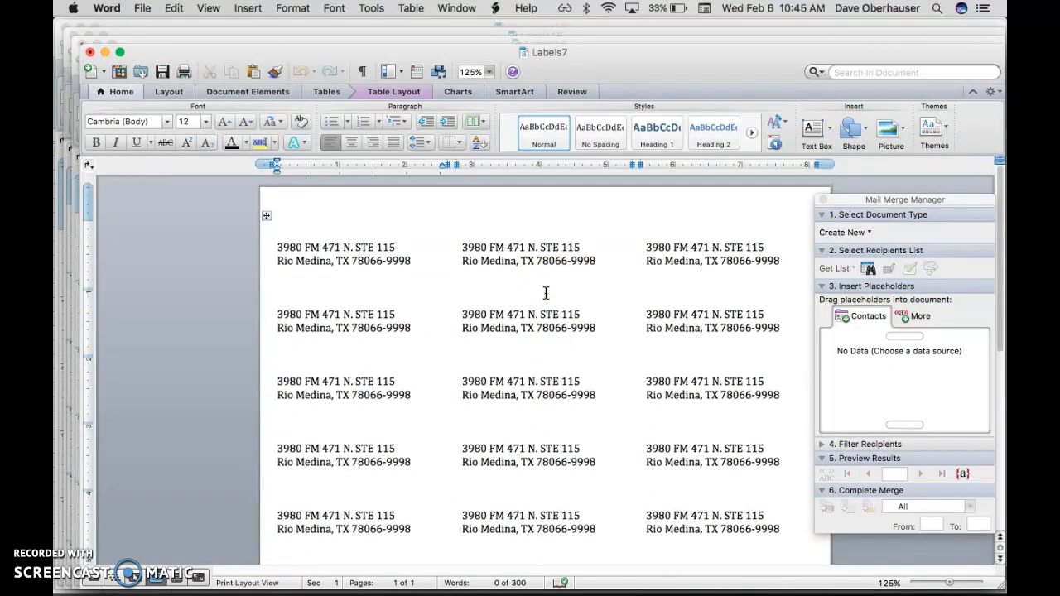